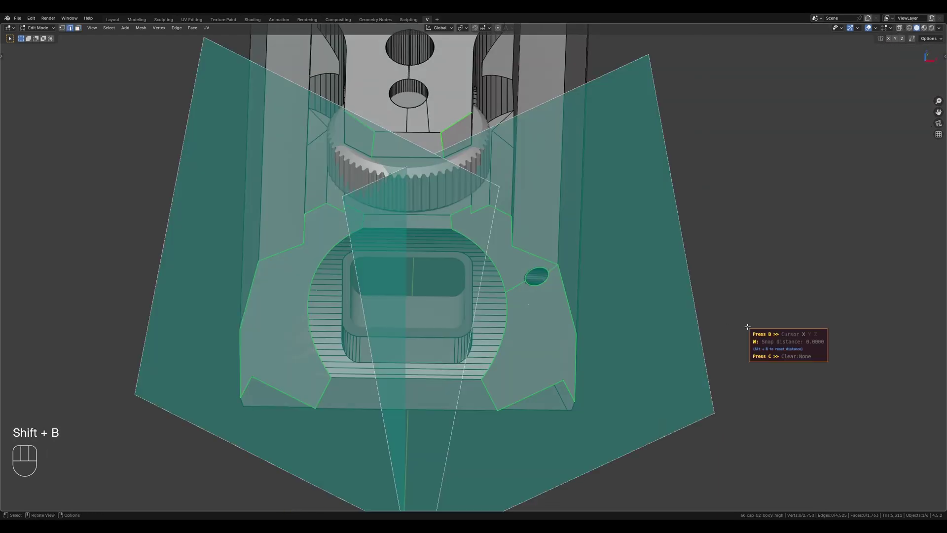
- Apply the first bisect cuts through the model, then brush-select mesh parts from the front view
click(729, 325)
middle_drag(750, 338, 754, 344)
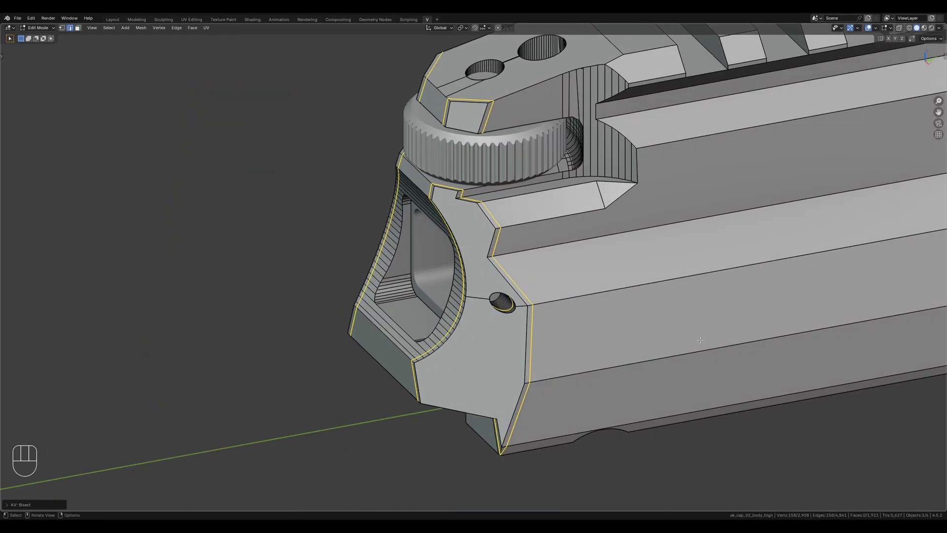
key(KP_1)
key(shift+z)
key(c)
right_click(589, 386)
- Slice the rail along the selected faces with applied bisect cuts
scroll(651, 270, down, 5)
middle_drag(651, 271, 739, 321)
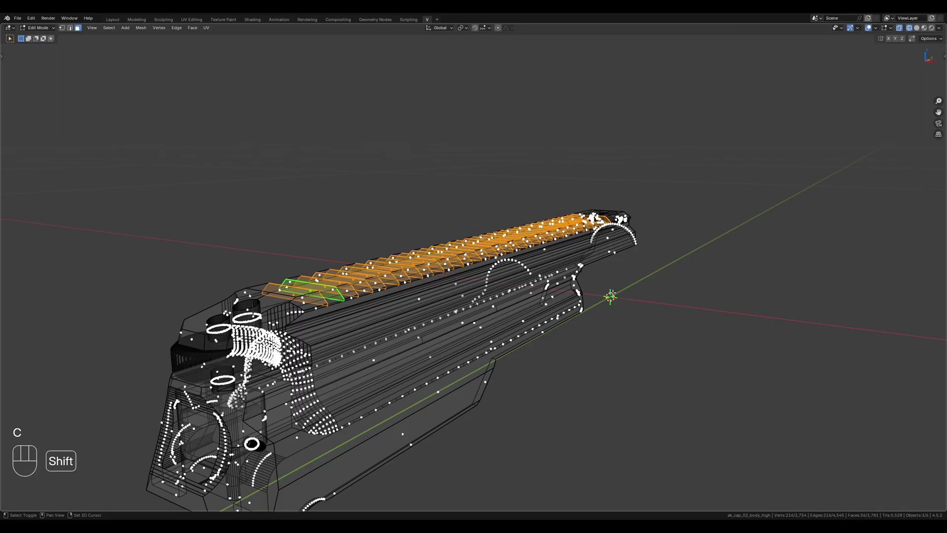
key(shift+z)
key(KP_5)
scroll(847, 353, up, 3)
key(shift+b)
click(848, 353)
- Select a single rail face, then apply a V-shaped bisect cut through the test cube
key(alt+a)
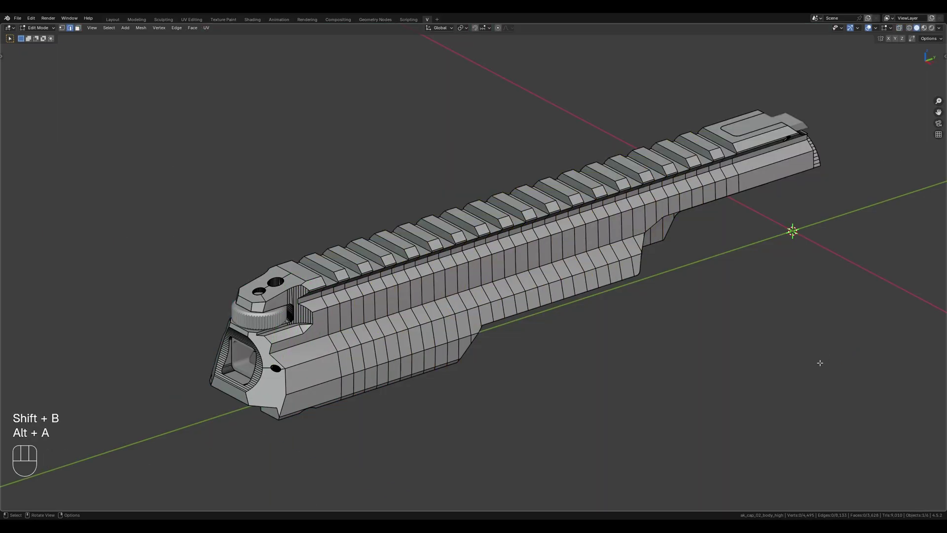
middle_drag(840, 356, 754, 355)
key(3)
scroll(735, 294, up, 4)
shift+click(513, 210)
key(shift+b)
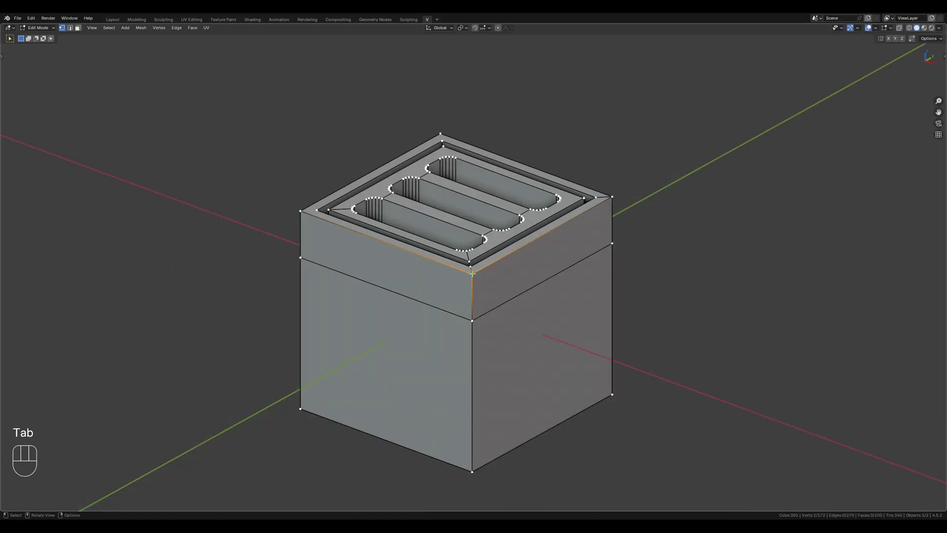
key(shift+b)
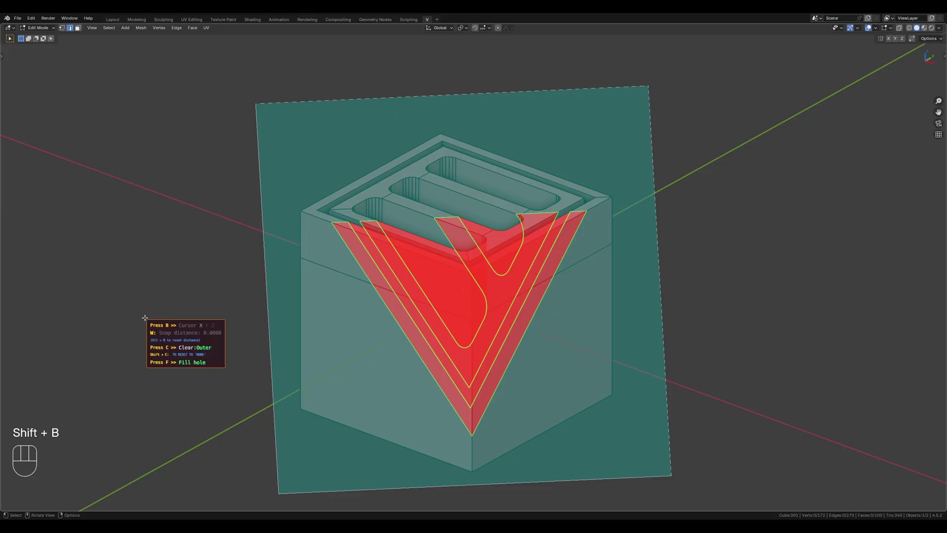
click(144, 317)
- Apply a cube cut with the cutoff mode toggled, then start slicing along its top faces
key(2)
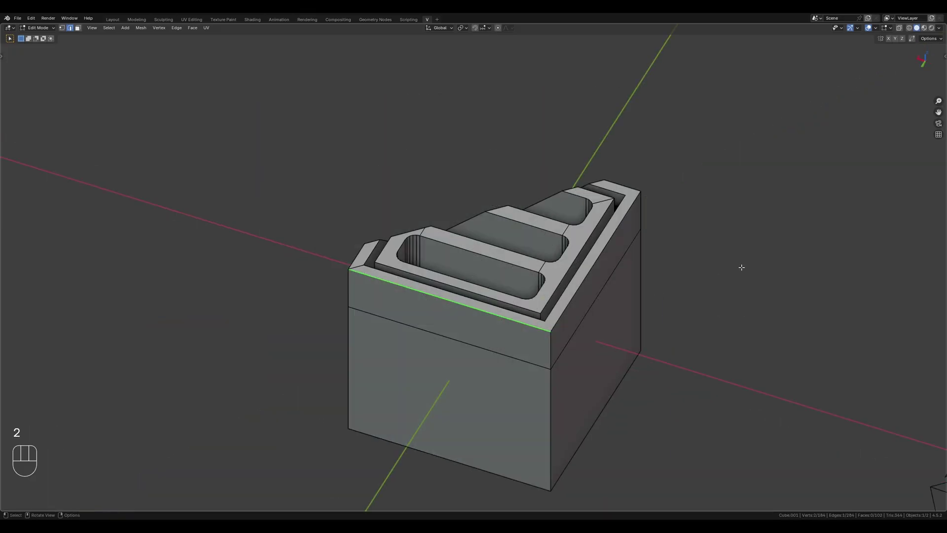
key(shift+b)
key(c)
key(c)
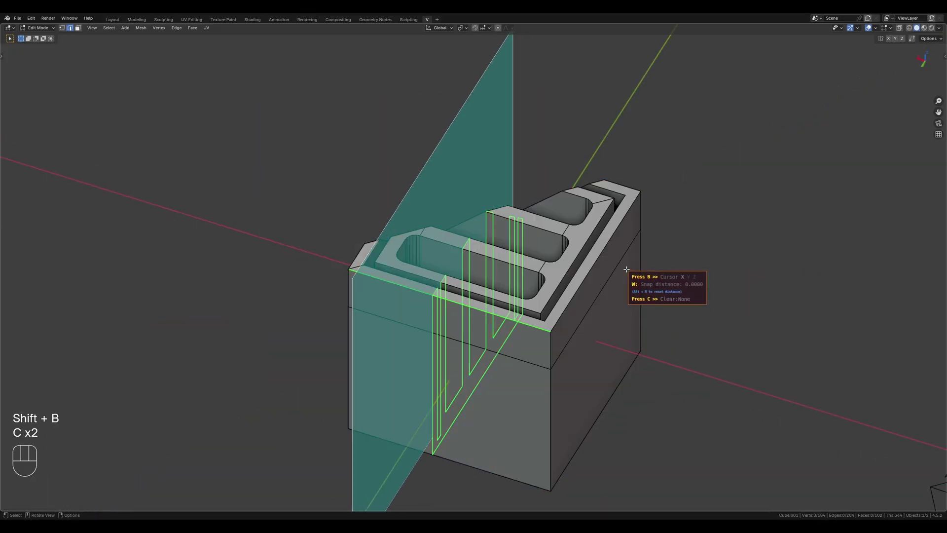
click(619, 296)
middle_drag(619, 296, 448, 233)
key(2)
key(shift+b)
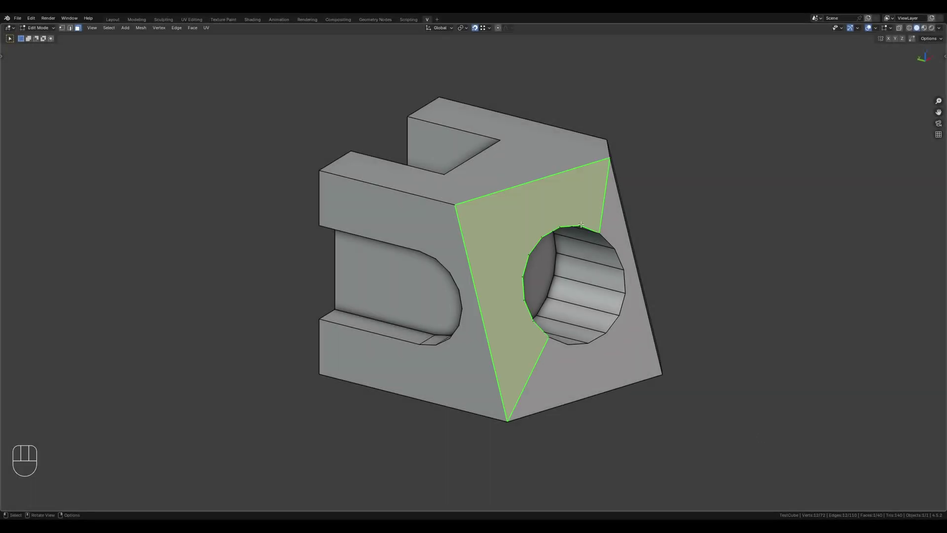
- Cut an edge loop across the block along its angled face, running around the round hole
key(shift+b)
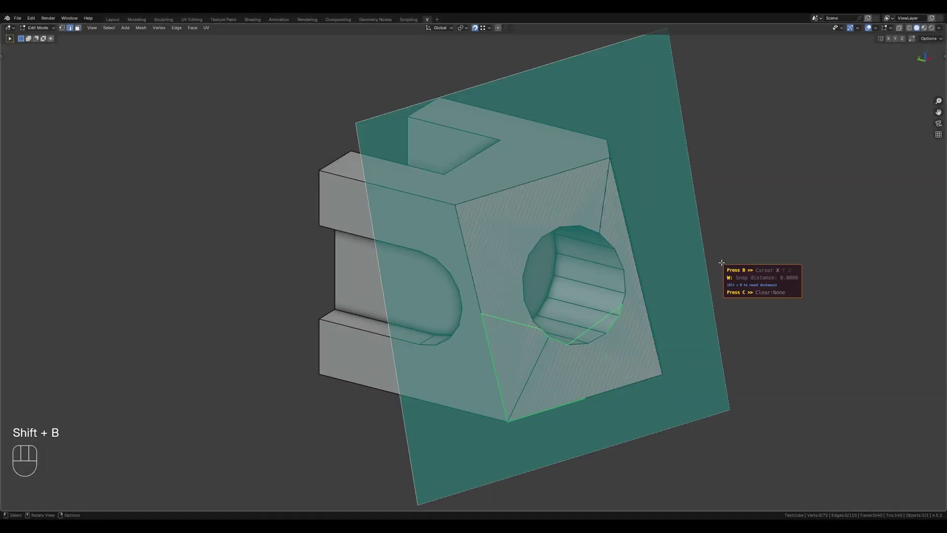
click(662, 259)
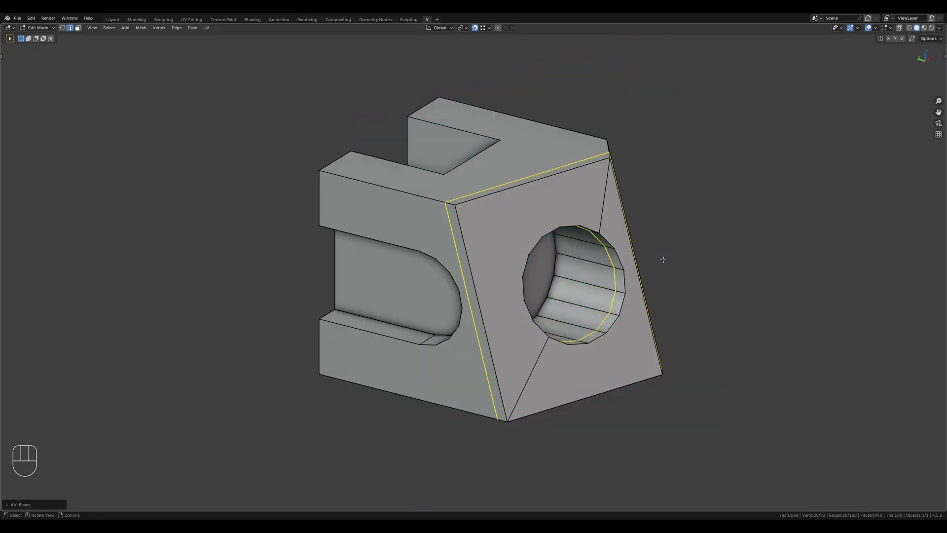
mouse_move(850, 377)
middle_down()
mouse_move(748, 374)
mouse_move(755, 351)
mouse_move(818, 335)
mouse_move(856, 382)
middle_up()
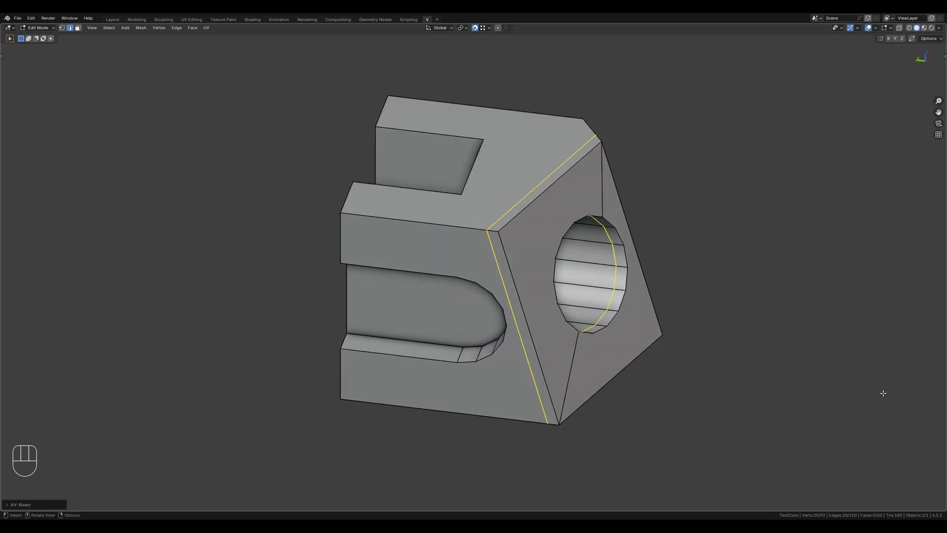
- Apply a bisect cut at the slot floor, followed by a second cut through the cube
key(shift+b)
key(3)
key(Escape)
middle_drag(717, 314, 814, 186)
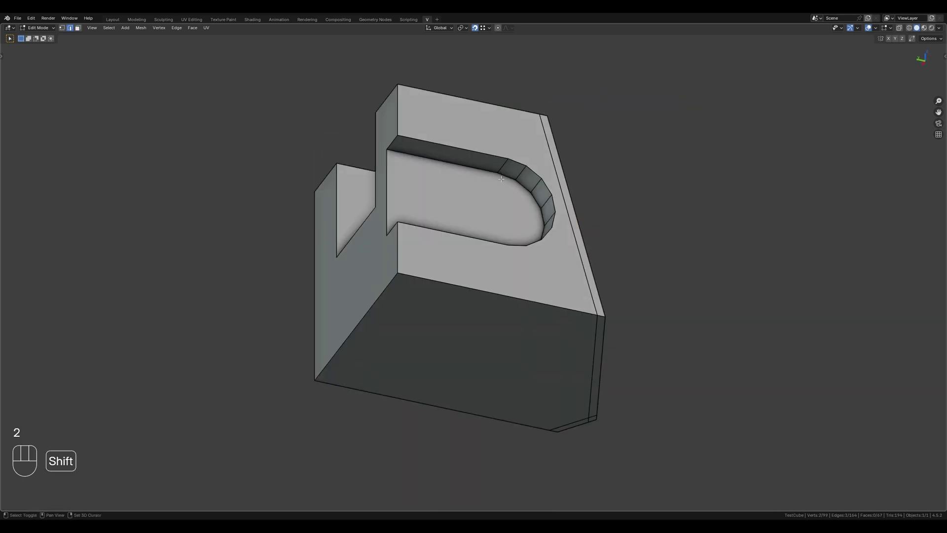
key(shift+b)
click(584, 268)
middle_drag(724, 293, 750, 217)
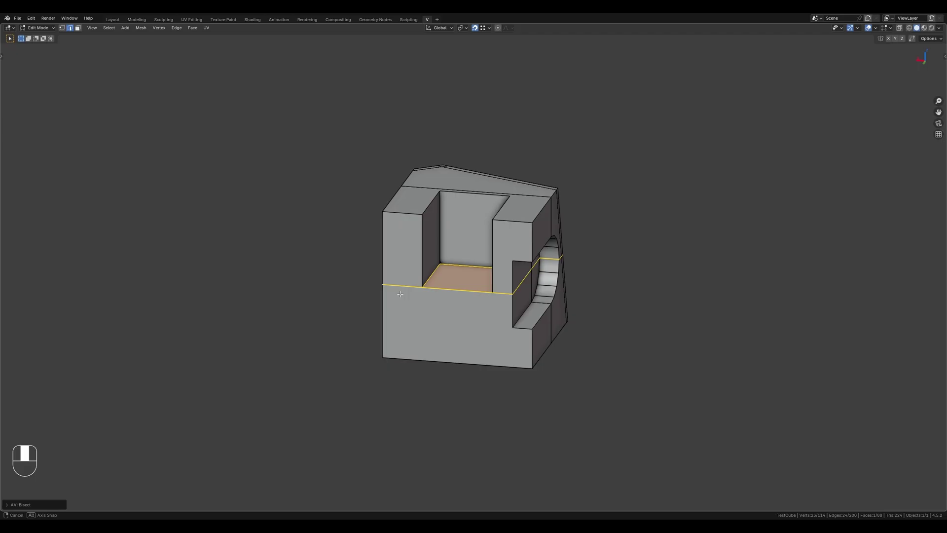
key(shift+b)
click(700, 290)
- Select the slot's face, bottom and side wall, and cut bisect loops along all of them
key(3)
click(418, 236)
middle_drag(700, 289, 423, 313)
shift+click(444, 272)
shift+click(495, 217)
key(shift+b)
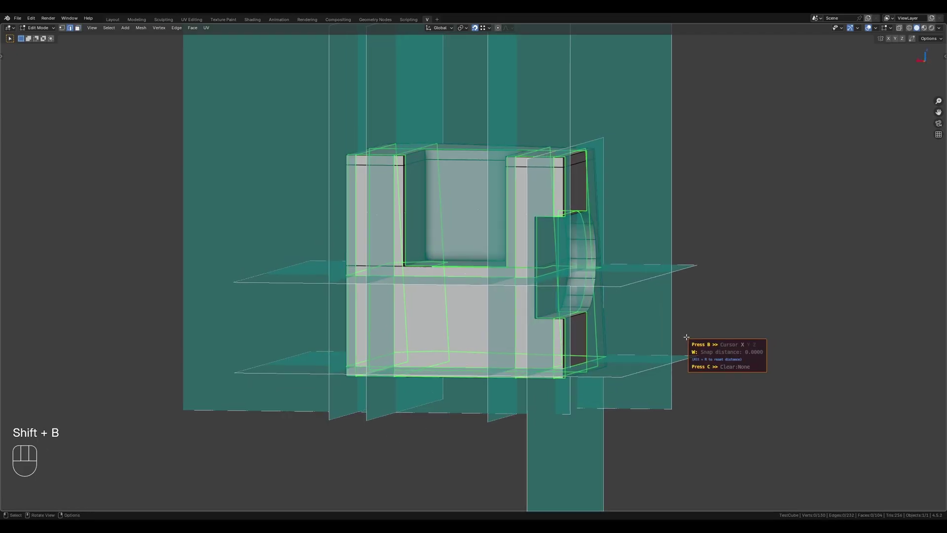
click(687, 338)
- Apply another set of bisect cuts around the cube and deselect everything
middle_drag(686, 338, 420, 241)
key(3)
key(shift+b)
click(802, 292)
middle_drag(801, 292, 756, 265)
key(alt+a)
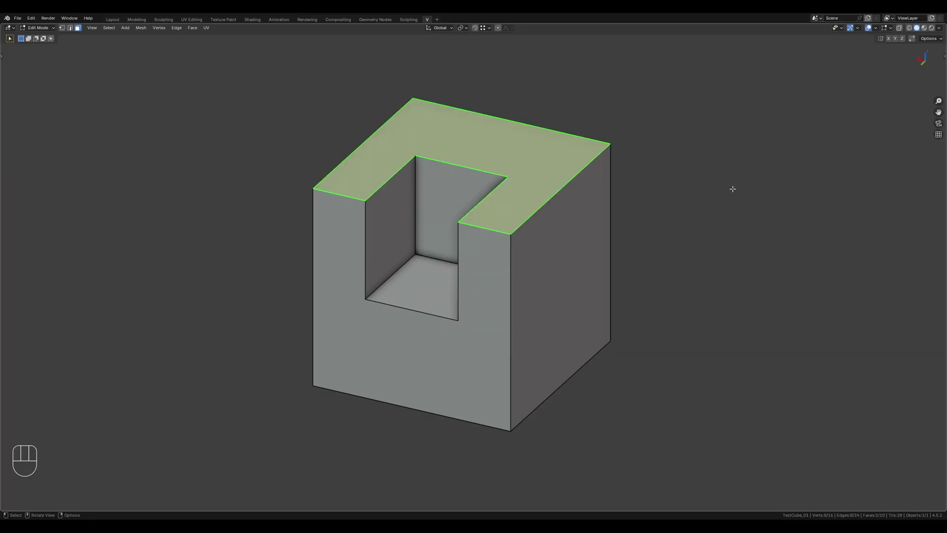
- Cut the cube just below its top face and loop-cut it at the notch floor
key(shift+b)
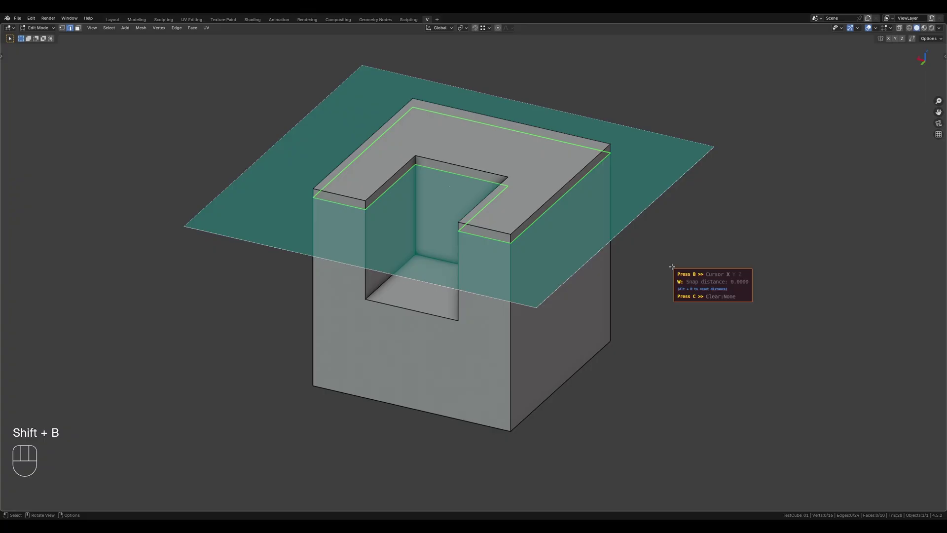
click(538, 285)
key(shift+b)
click(704, 291)
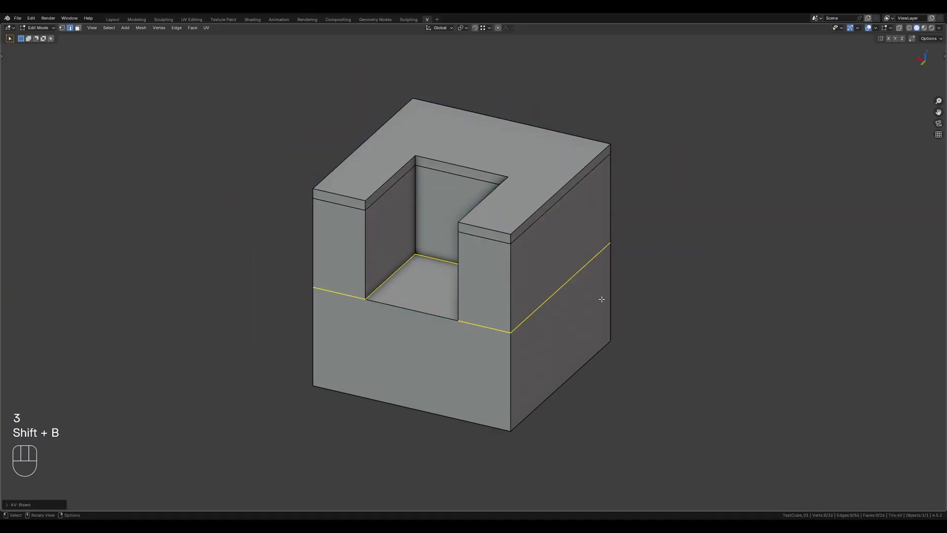
- Reset the plain notched cube, select all its faces, and apply bisect cuts along every face
key(F13)
click(402, 232)
shift+click(444, 148)
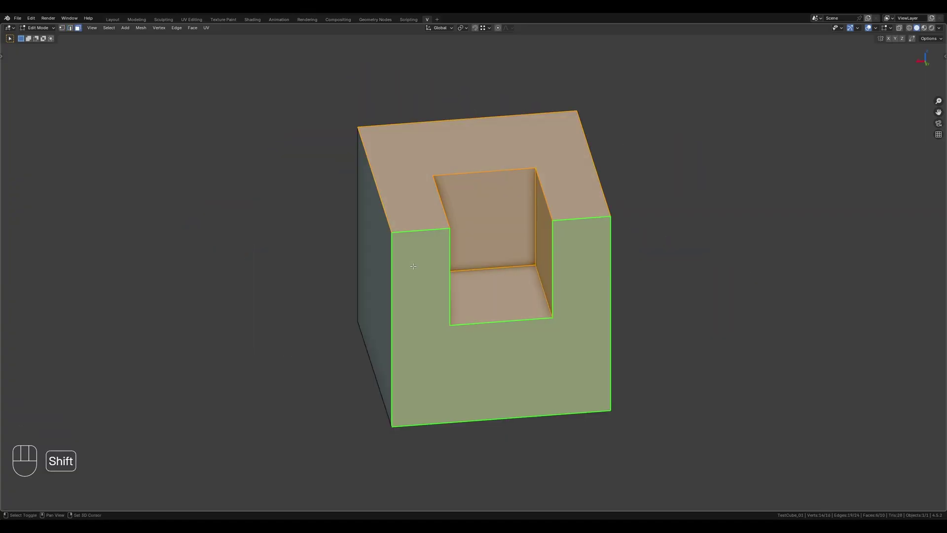
middle_drag(443, 232, 549, 249)
key(a)
key(shift+b)
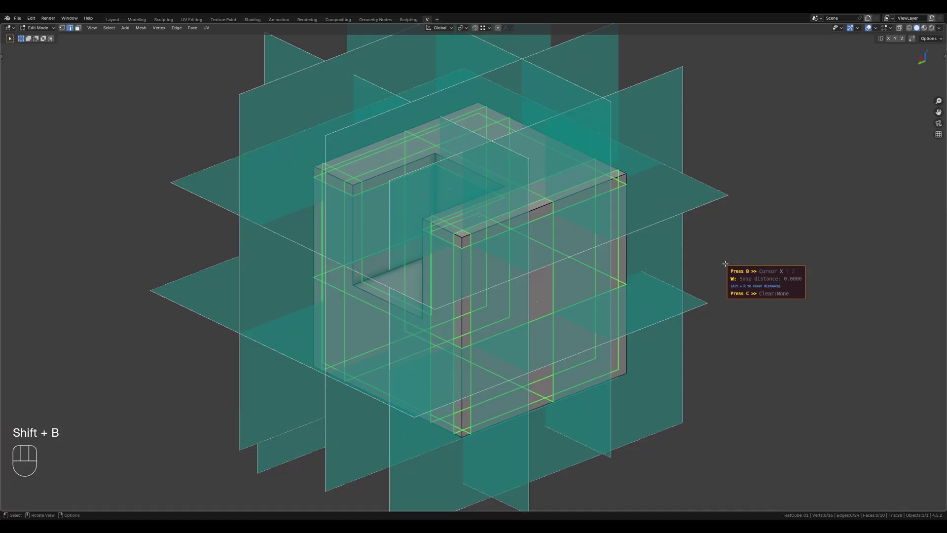
click(726, 268)
key(alt+a)
- Reset the notched cube again and apply a bisect cut near its bottom
key(F13)
key(3)
key(shift+b)
click(750, 270)
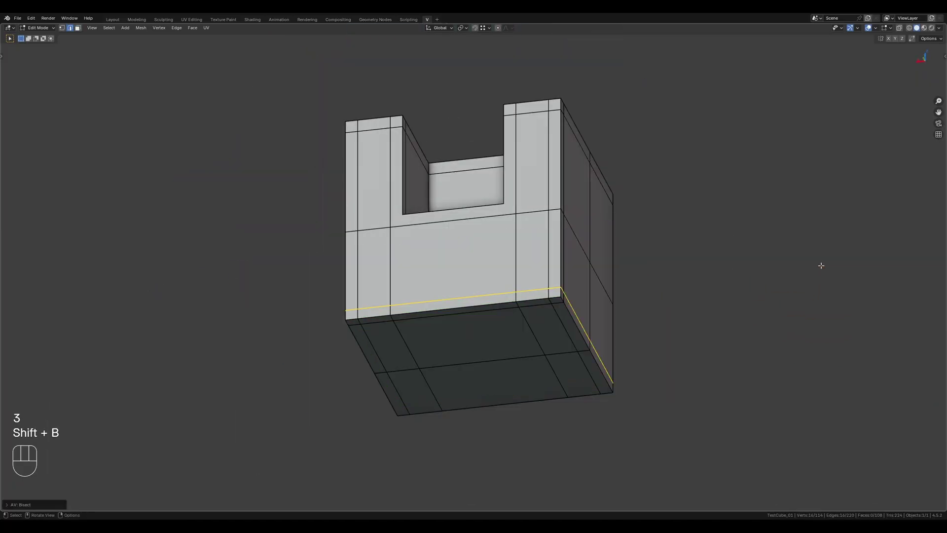
- Select the notch floor, side wall and back wall, and cut bisect loops along them
middle_drag(820, 264, 433, 277)
click(430, 277)
shift+click(412, 236)
shift+click(473, 217)
key(shift+b)
click(742, 250)
key(alt+a)
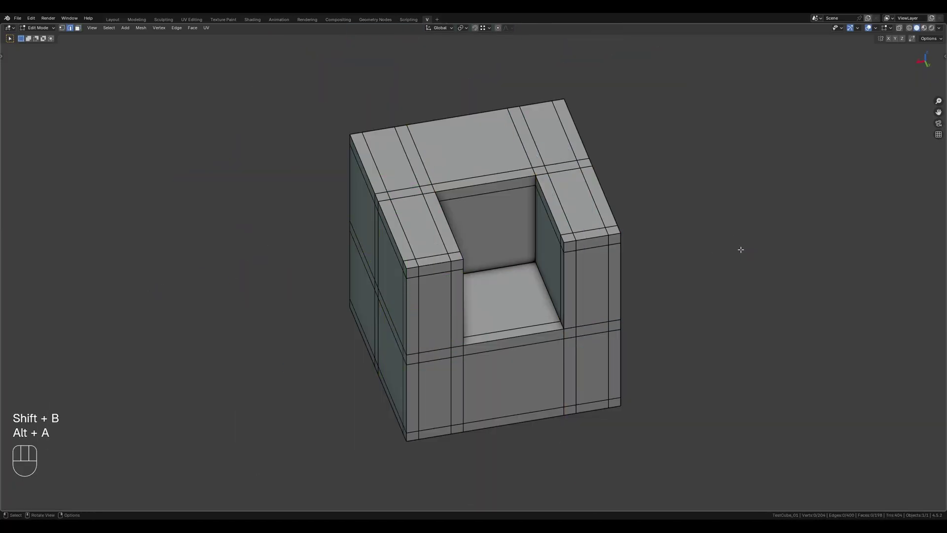
middle_drag(739, 249, 697, 231)
- Try bisecting the Suzanne monkey head, close the frozen session, then preview a bisect plane on the cube
key(F13)
key(Tab)
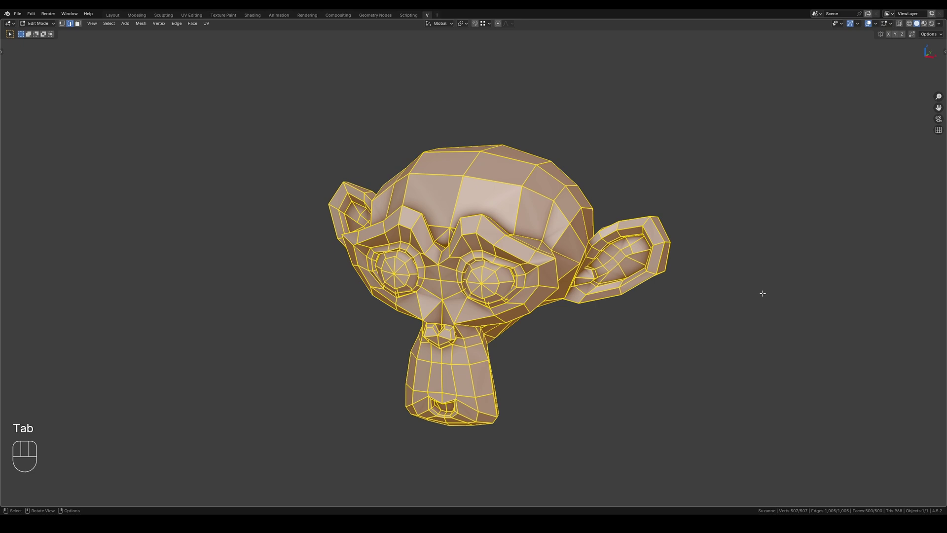
key(shift+b)
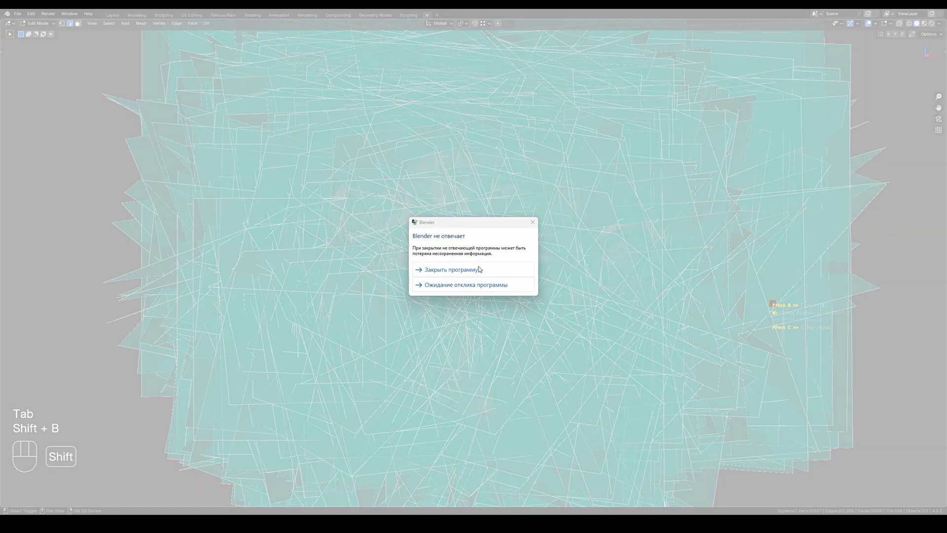
click(478, 266)
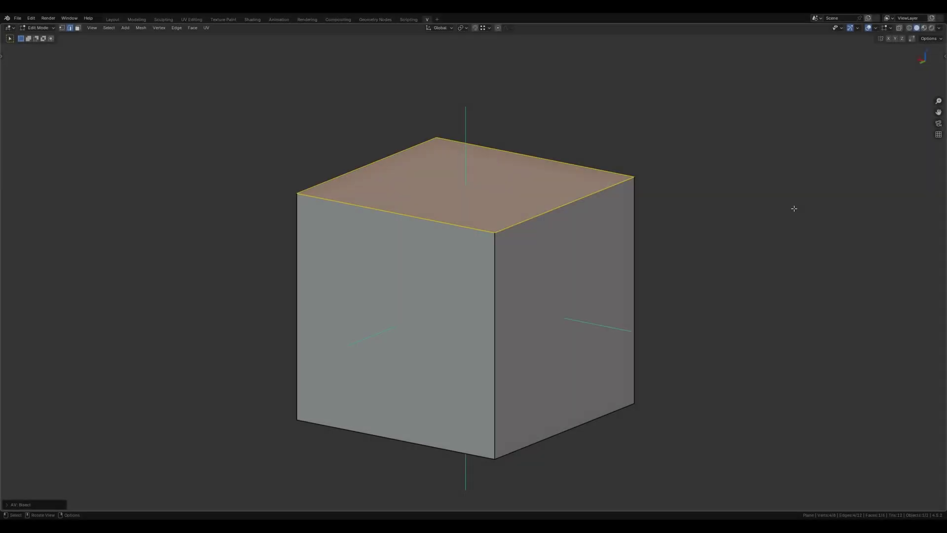
key(shift+r)
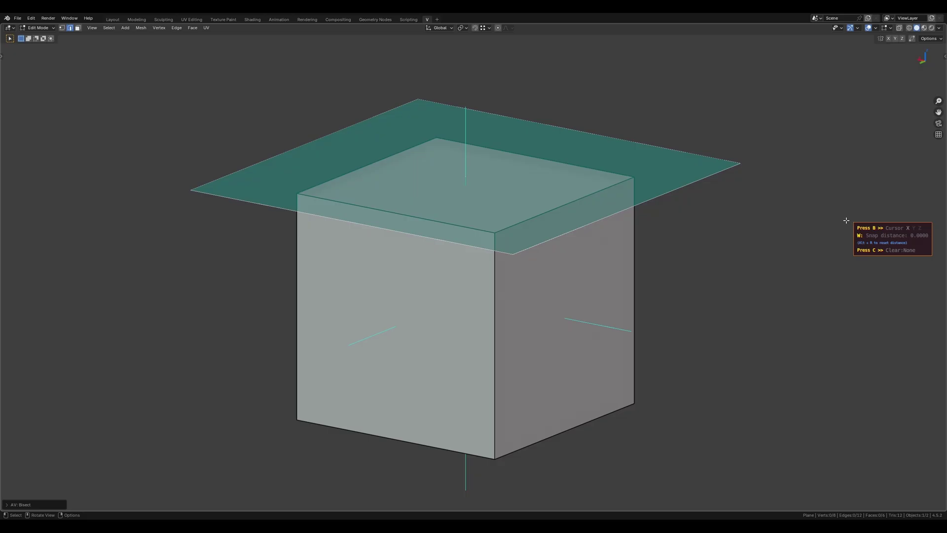
- Slide the cube's top-right corner down, select the sloped roof face, and preview a matching bisect plane
key(Escape)
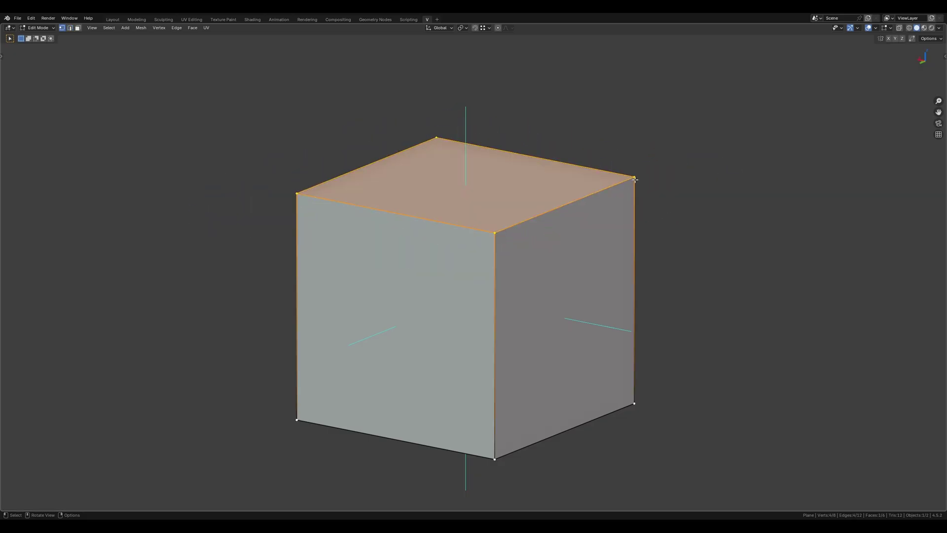
click(635, 179)
key(shift+v)
click(693, 264)
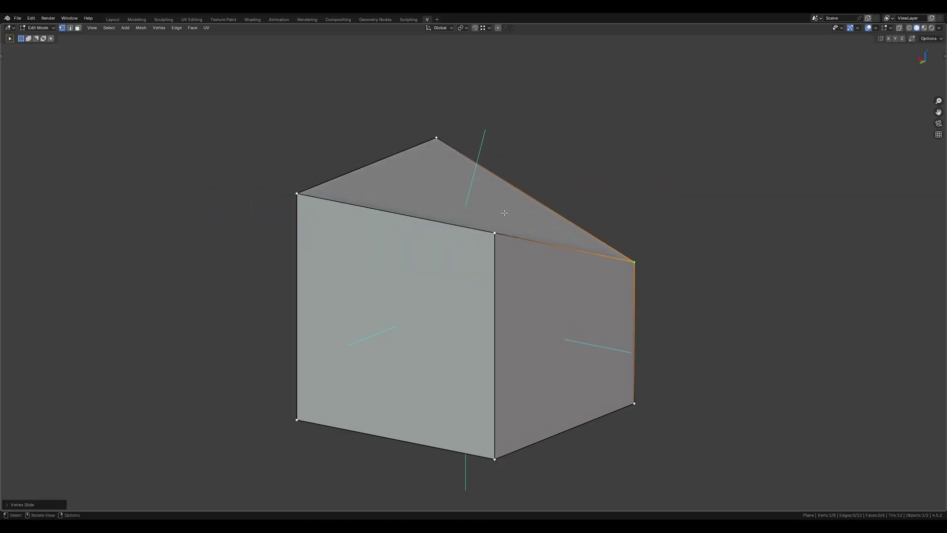
click(493, 210)
key(alt+b)
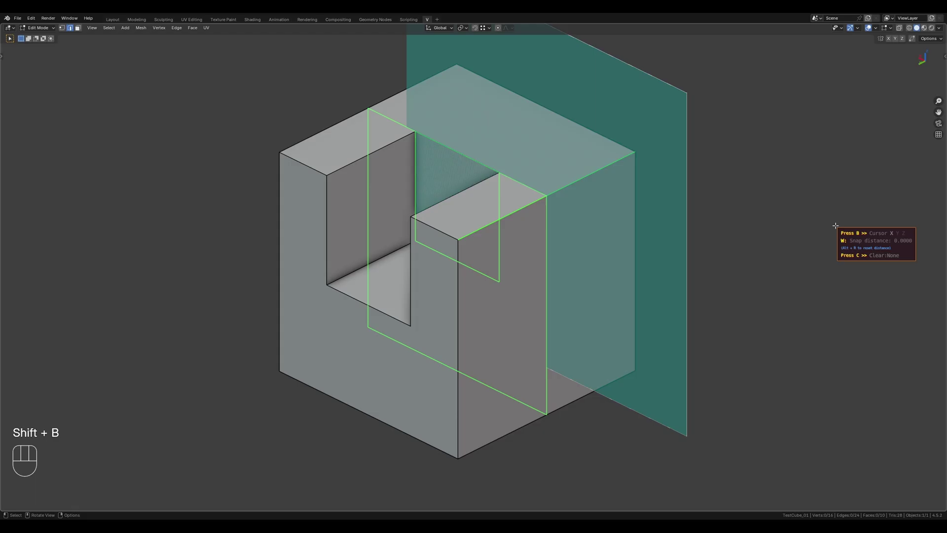
- Apply a bisect cut and an angled bisect cut to the notched cube
click(654, 285)
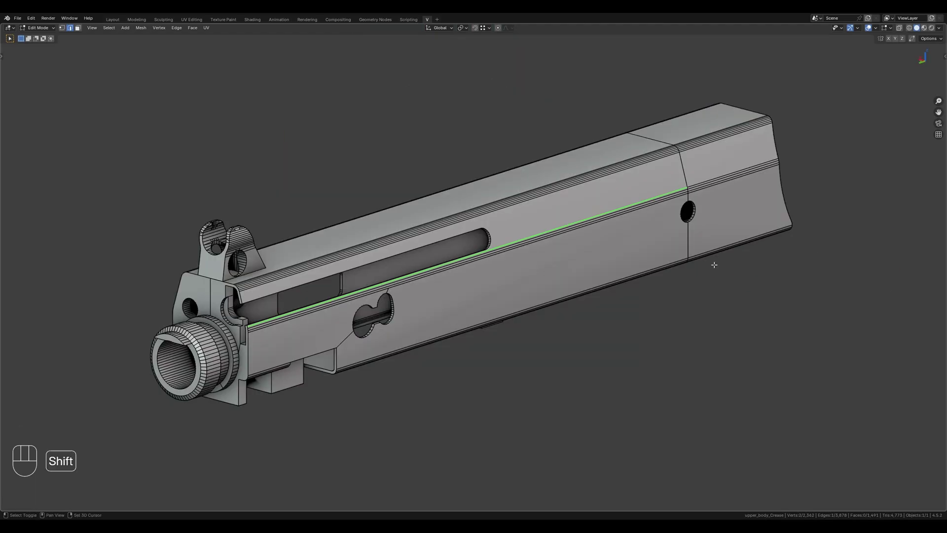
key(shift+b)
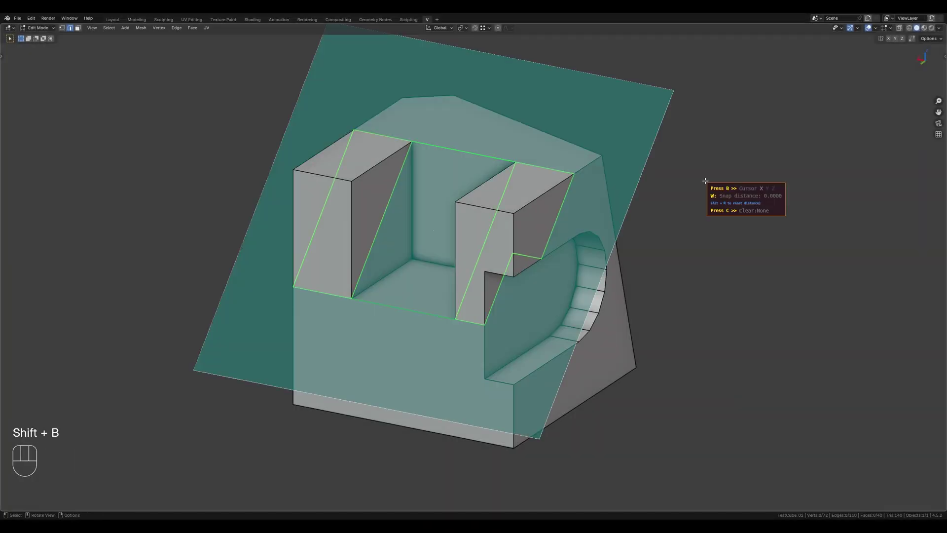
click(634, 157)
key(alt+a)
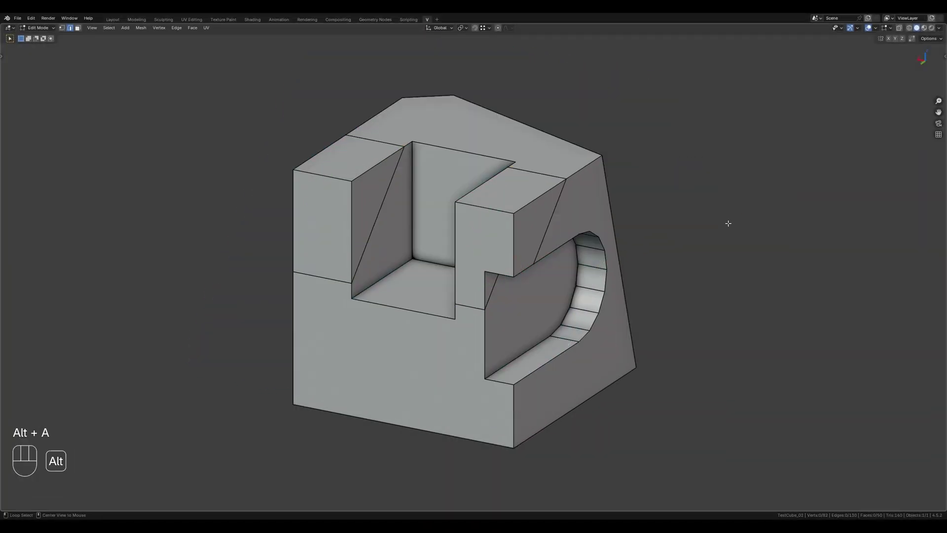
middle_drag(727, 222, 495, 347)
- Bisect along two selected edges, then apply a cut across the gun receiver
shift+click(495, 347)
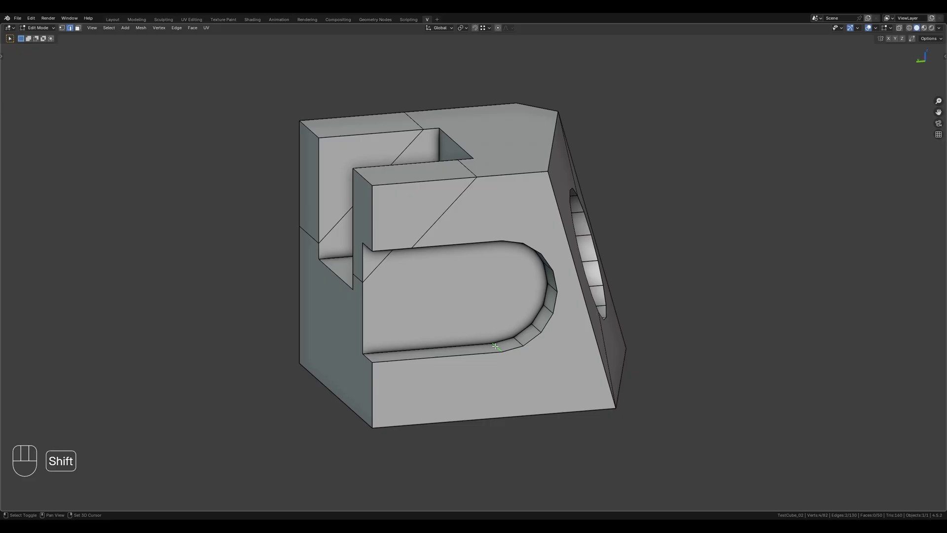
key(shift+b)
click(704, 302)
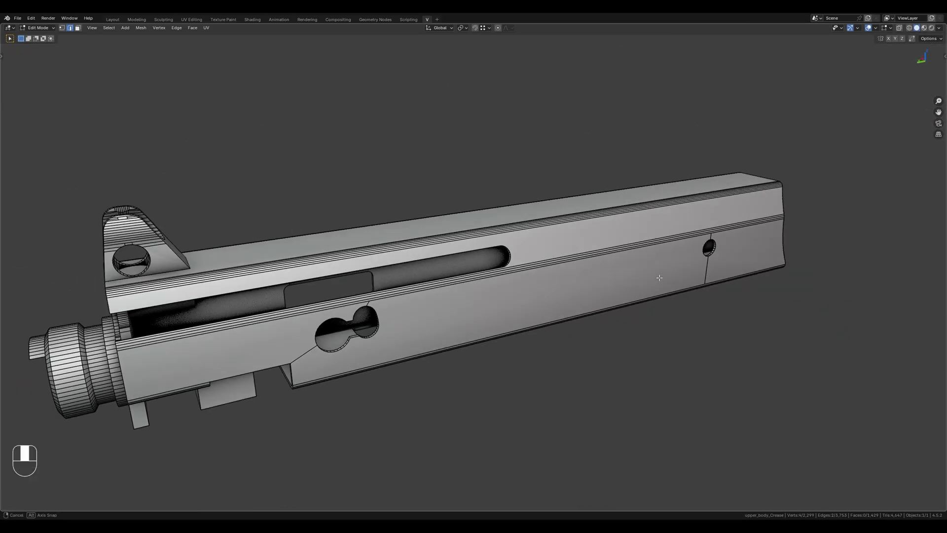
key(shift+b)
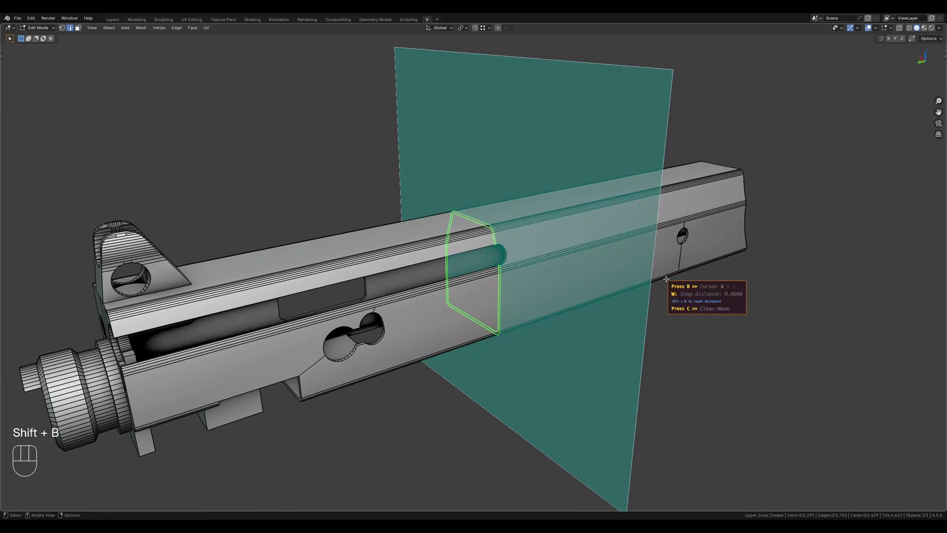
click(673, 274)
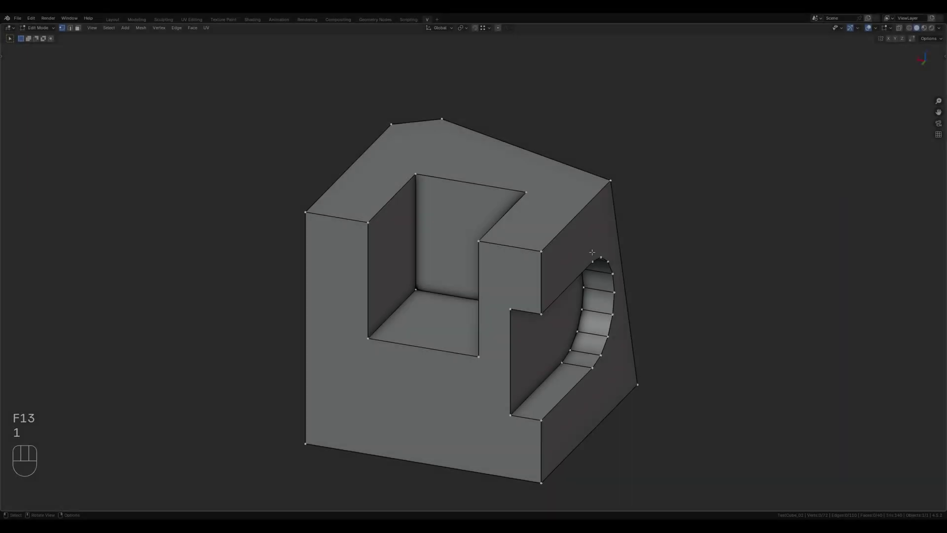
- In vertex mode, apply two angled bisect cuts across the second notched cube
key(1)
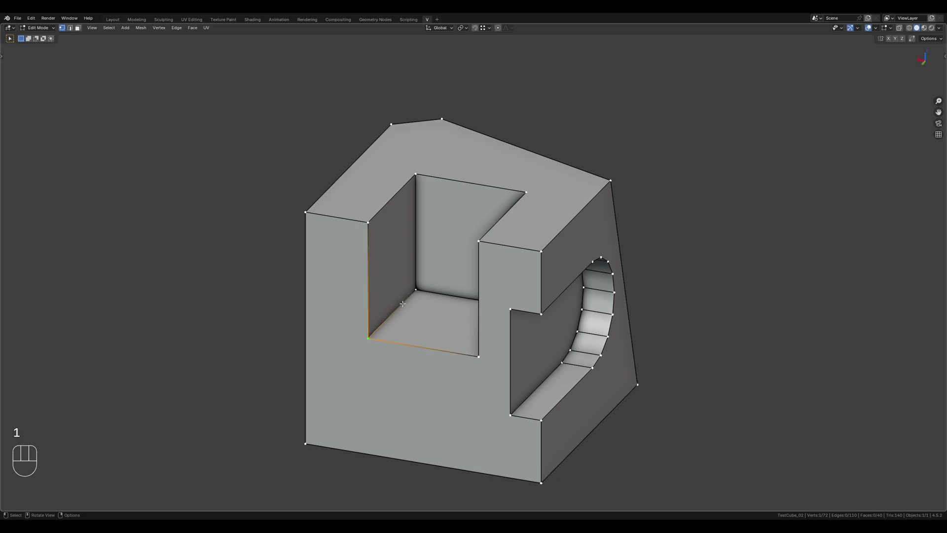
key(shift+b)
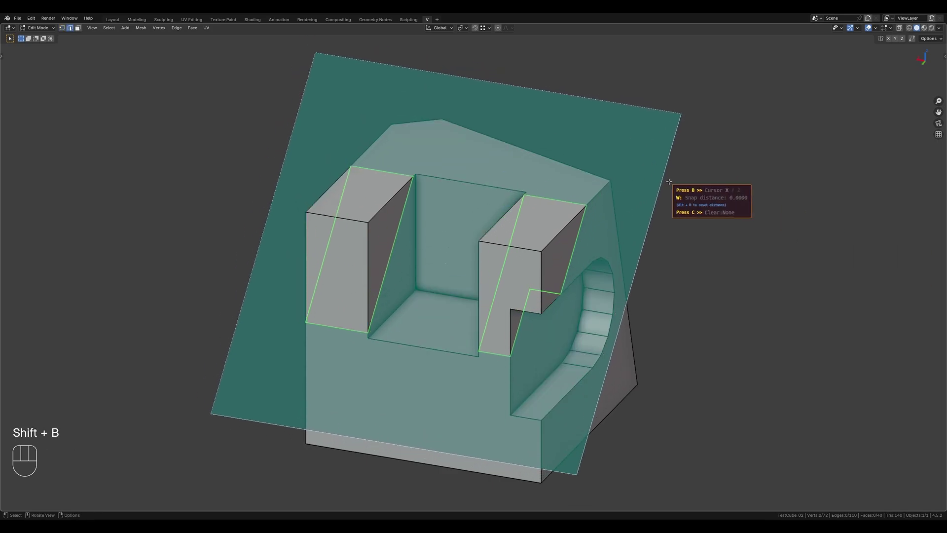
key(Escape)
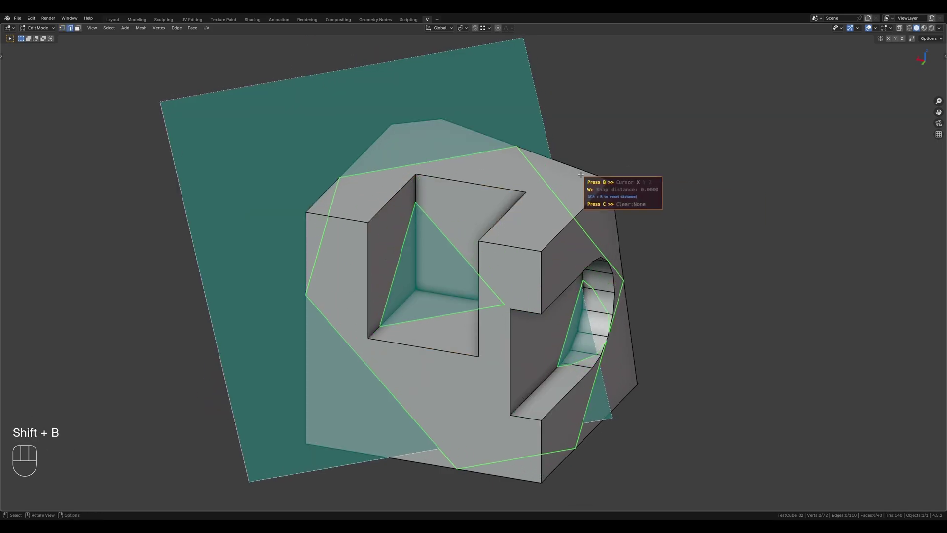
click(665, 198)
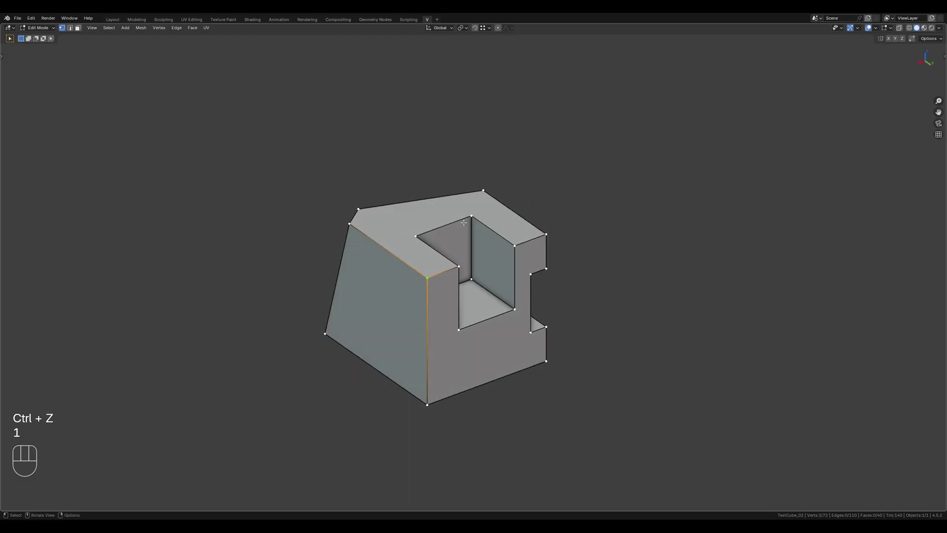
key(shift+b)
click(190, 290)
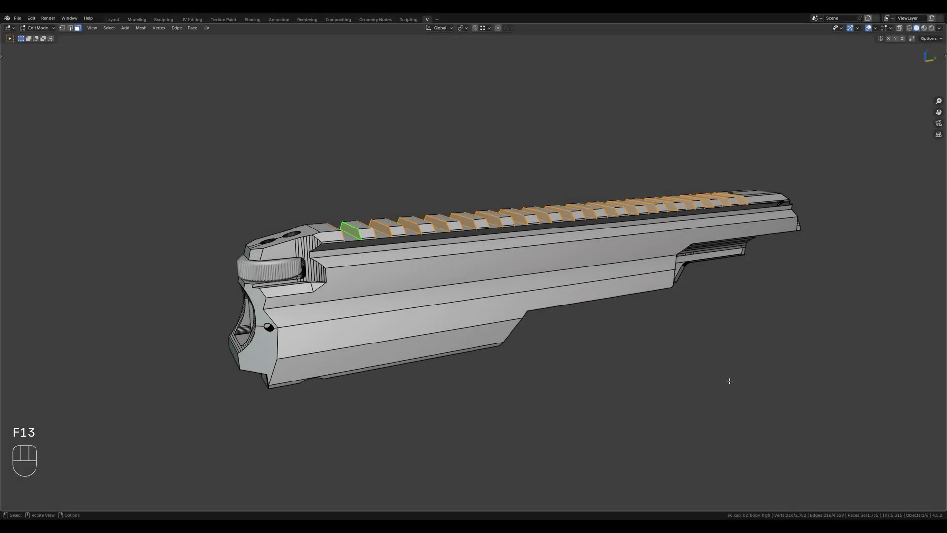
- Apply bisect cuts to the rail, then isolate it by hiding the rest of the mesh
key(shift+b)
click(729, 383)
middle_drag(729, 382, 700, 276)
scroll(696, 314, up, 4)
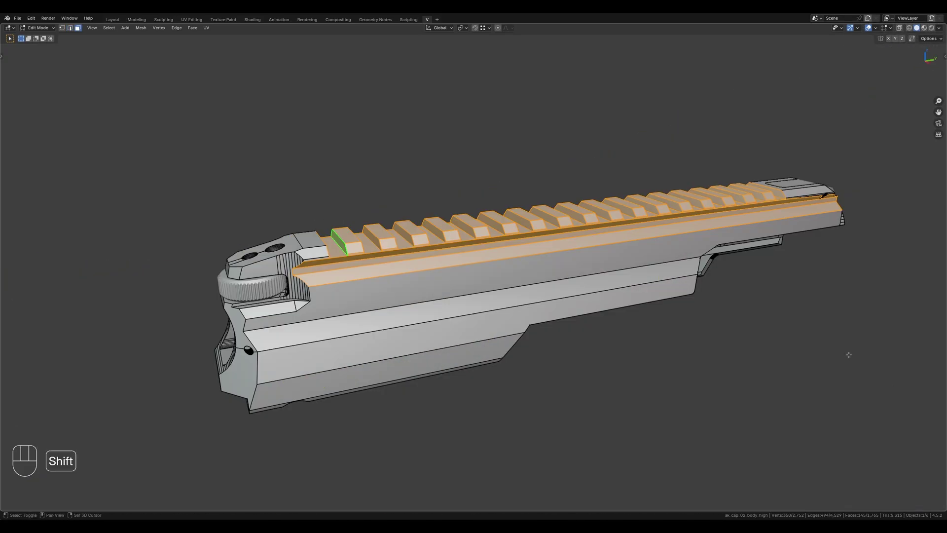
key(shift+h)
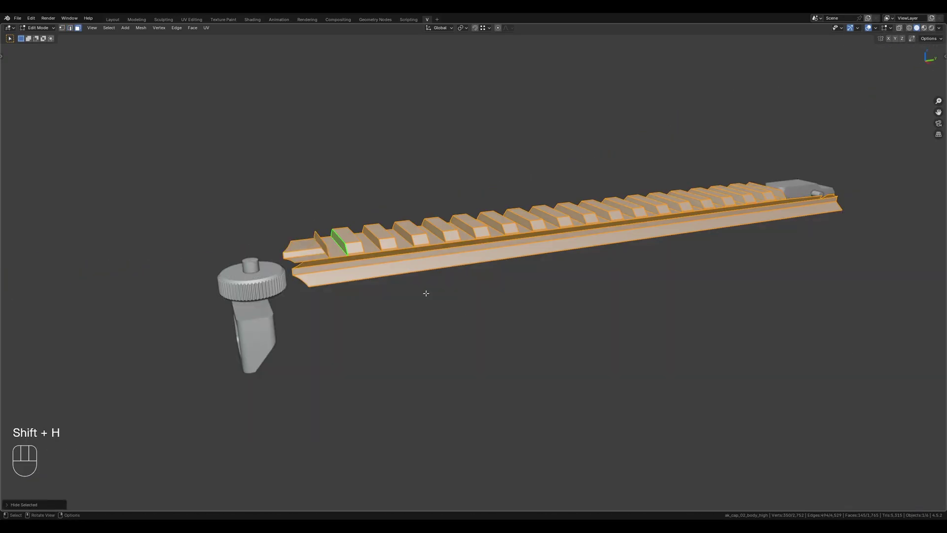
key(3)
- Cut bisect planes across the rail's teeth, then reveal all geometry and deselect
alt+middle_drag(426, 293, 462, 196)
key(shift+z)
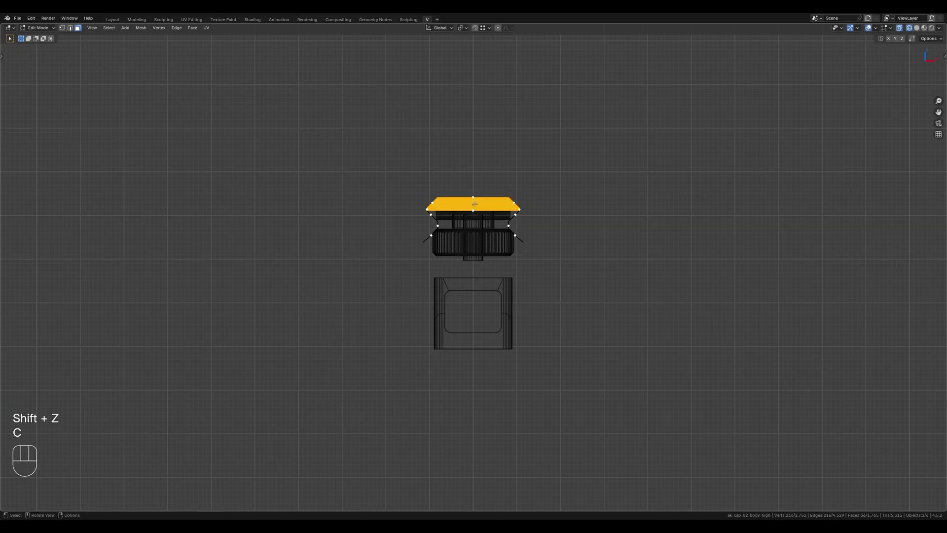
key(shift+z)
middle_drag(817, 334, 754, 323)
key(shift+b)
click(781, 330)
key(alt+h)
key(alt+a)
middle_drag(442, 261, 434, 257)
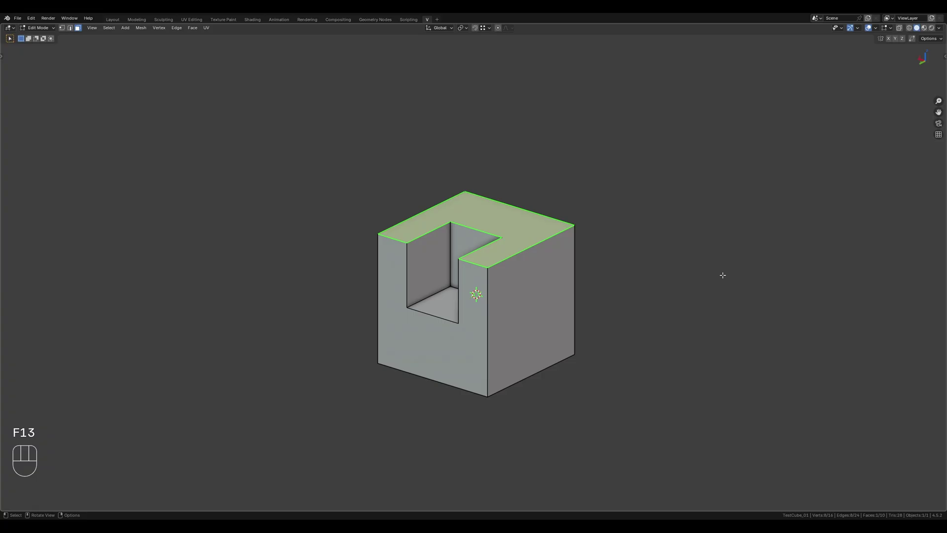
- Preview a vertical, X-aligned bisect plane through the 3D cursor on the notched cube
key(shift+b)
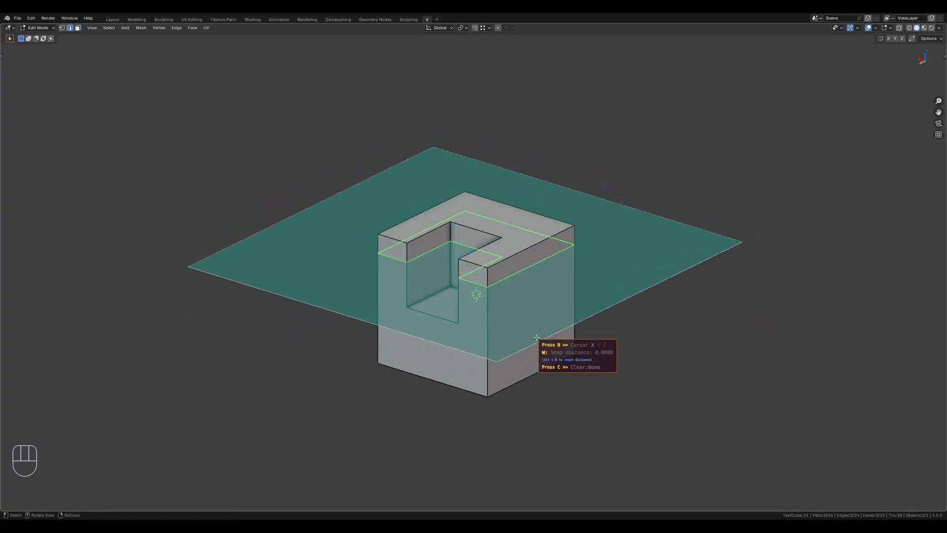
- Turn the cut plane to the X axis and move the 3D cursor toward a cube corner
key(b)
key(shift)
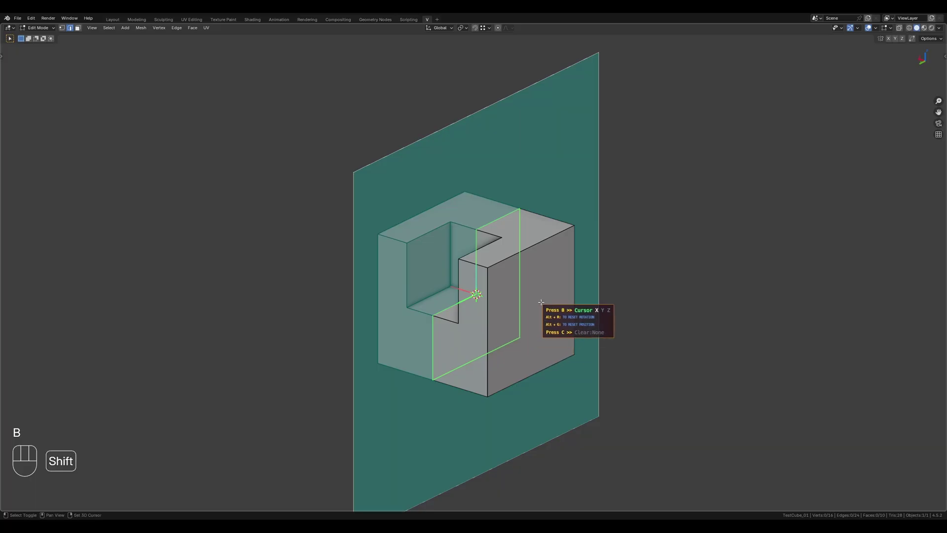
shift+right_drag(556, 278, 420, 324)
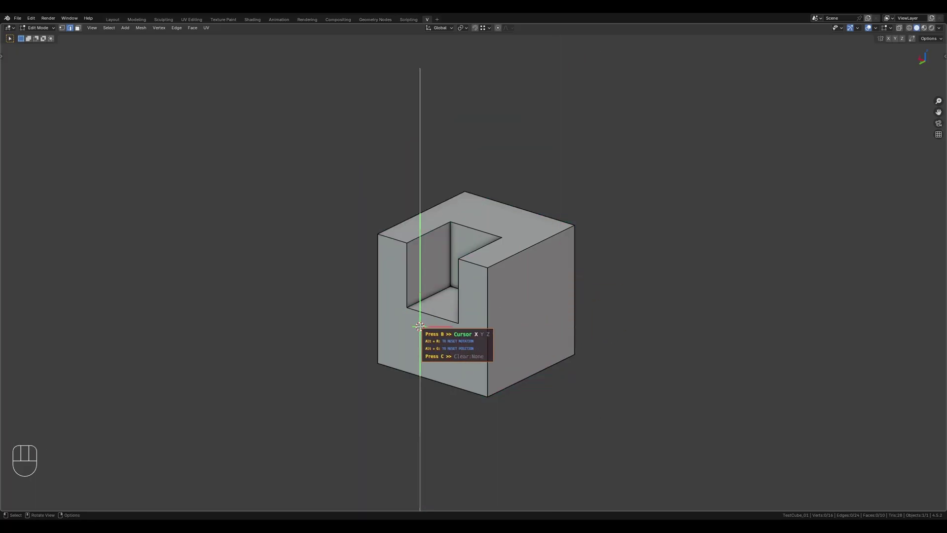
middle_drag(420, 324, 461, 364)
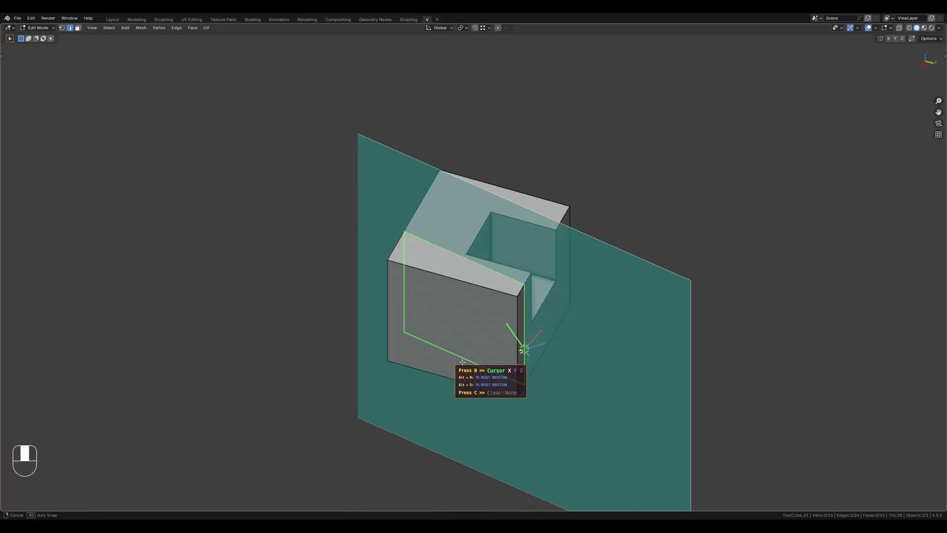
key(shift)
middle_drag(474, 292, 553, 286)
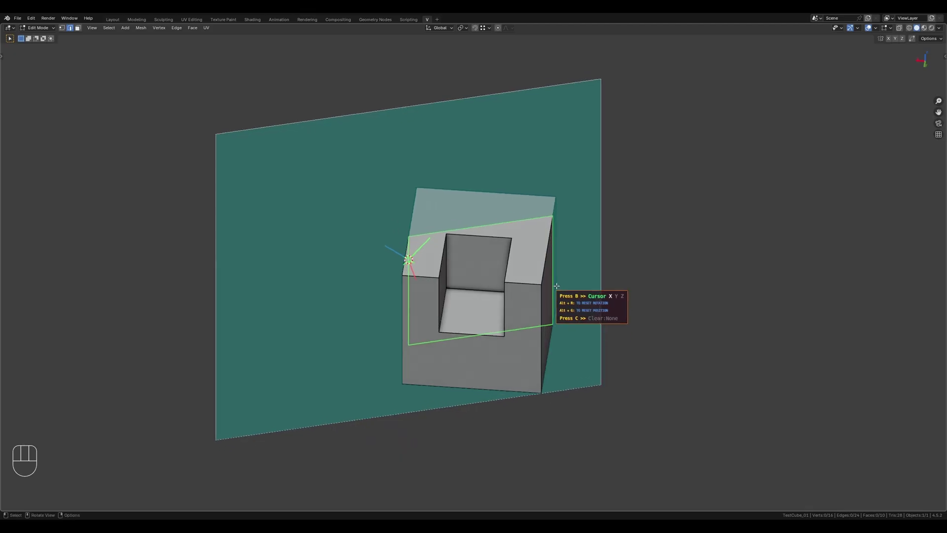
- Try the Y and Z axes, reset the rotation, and center the plane vertically along X
key(y)
key(z)
middle_drag(650, 228, 631, 247)
key(alt+r)
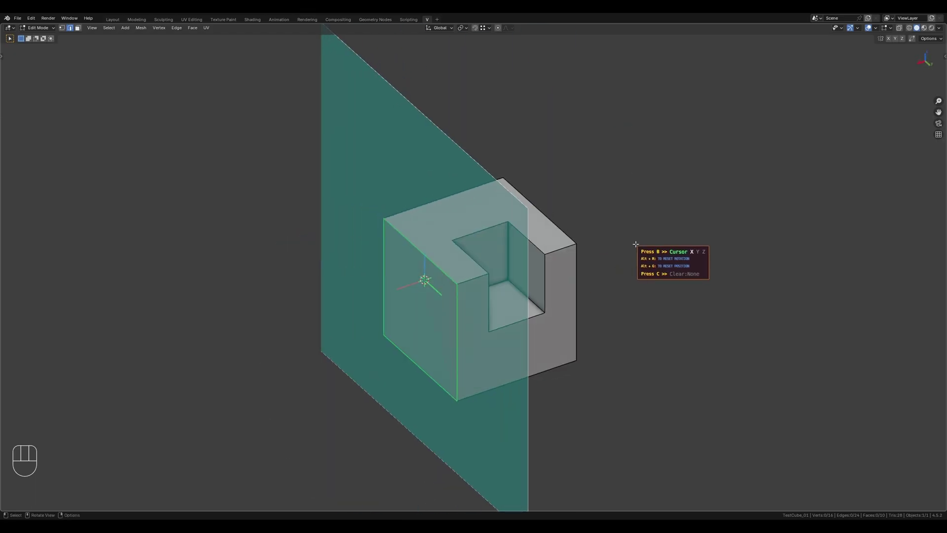
key(y)
key(z)
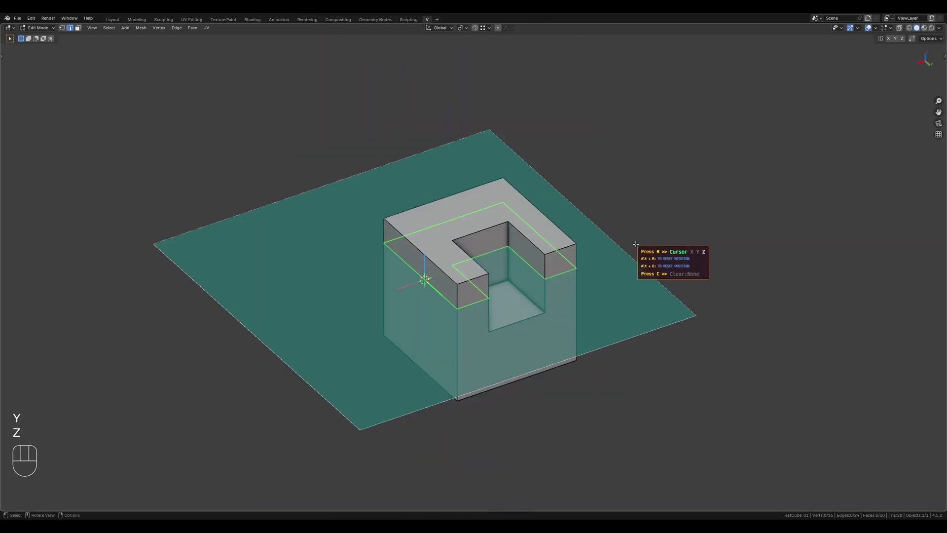
key(alt+g)
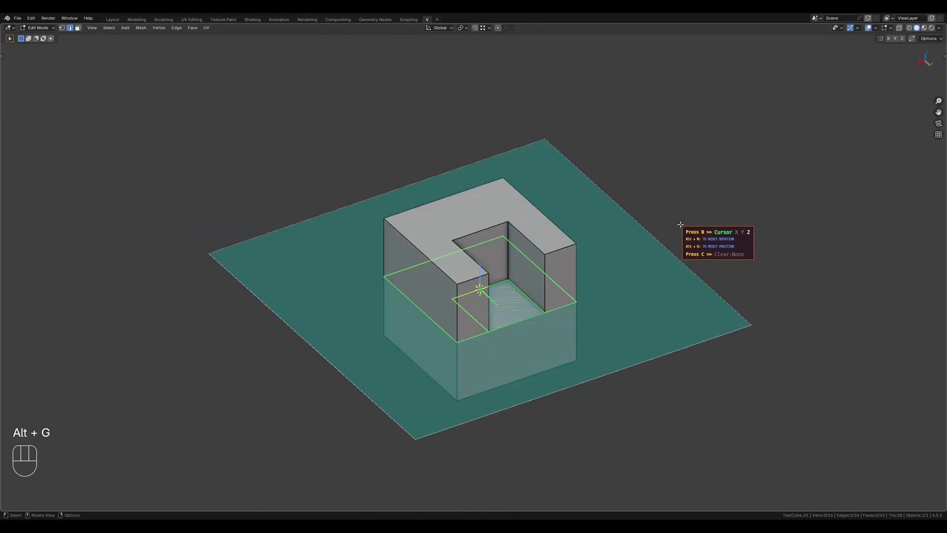
key(x)
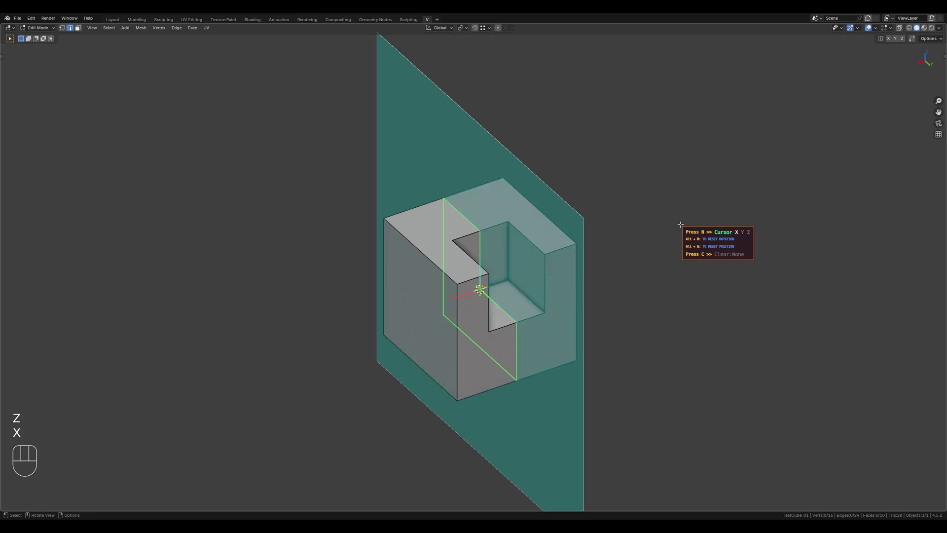
key(y)
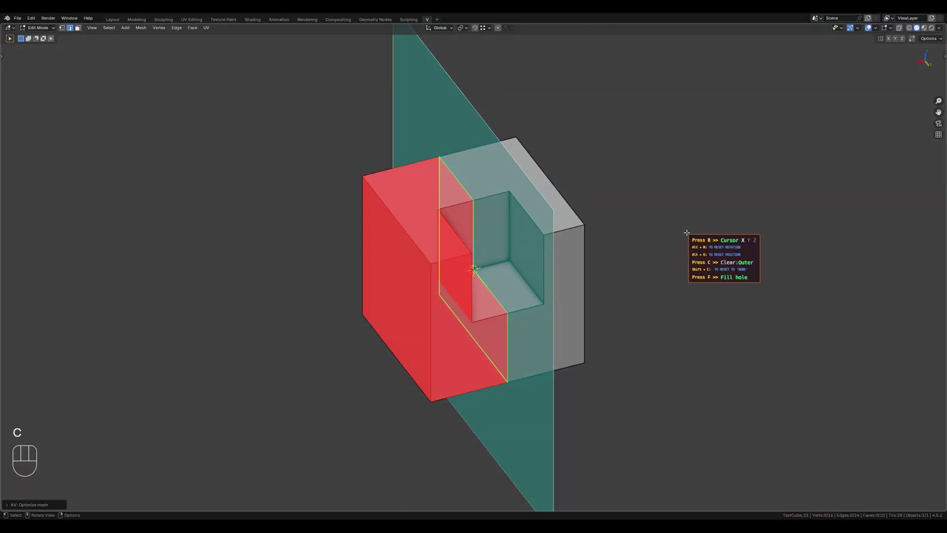
- Apply the outer-half removal, restart the cut, then switch Clear from Inner to None
key(Return)
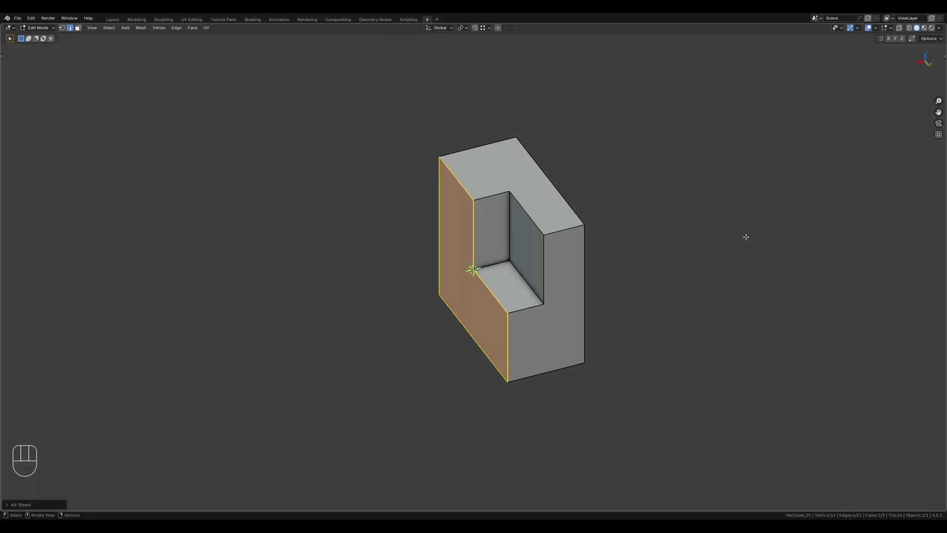
key(F13)
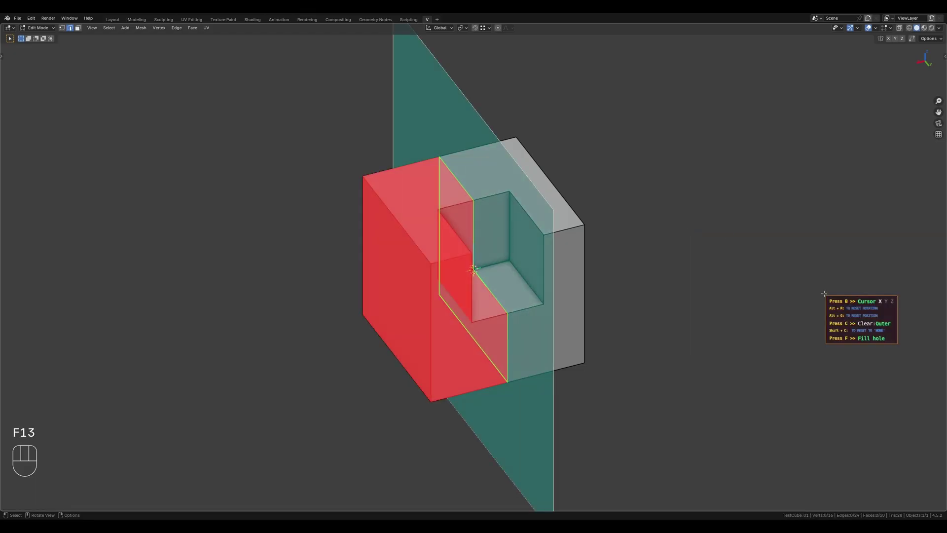
key(c)
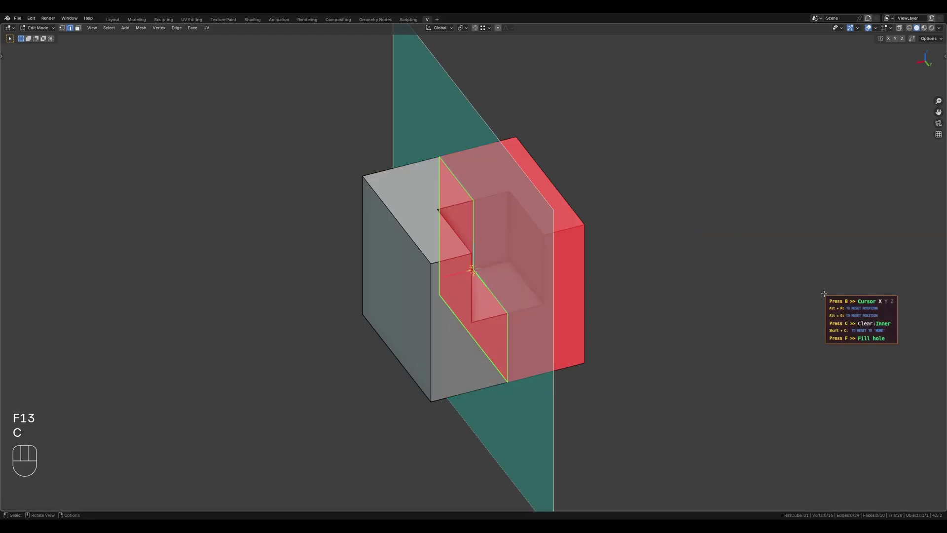
key(c)
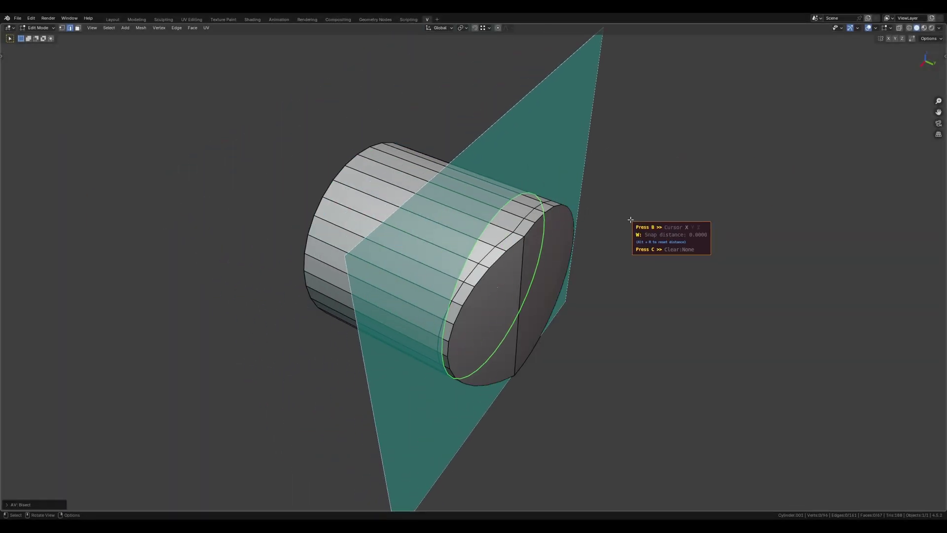
- Snap the cut plane near the cylinder's cap and apply it as a new edge loop
key(w)
click(7, 215)
middle_drag(36, 213, 102, 207)
- Add a second bisect loop to the cylinder and enter Edit Mode on the Kolpak model
key(shift+b)
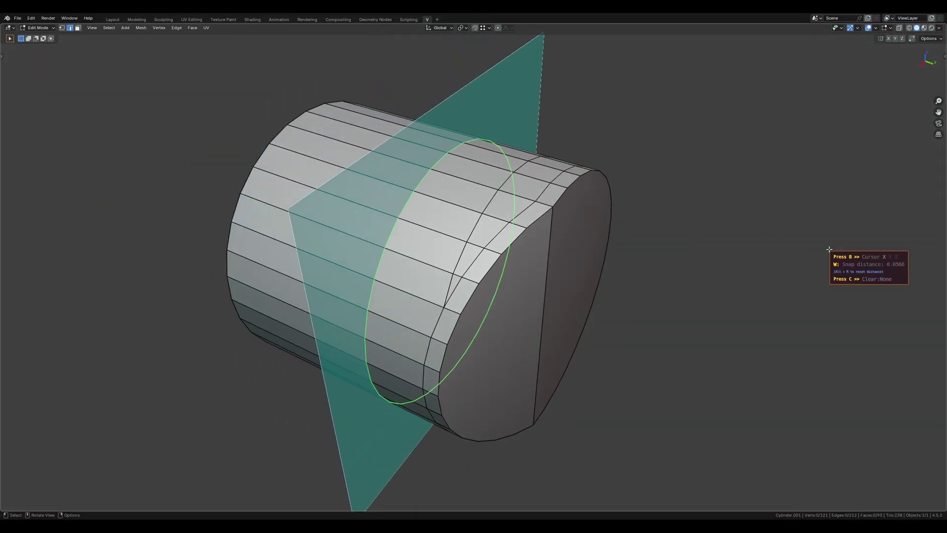
click(256, 249)
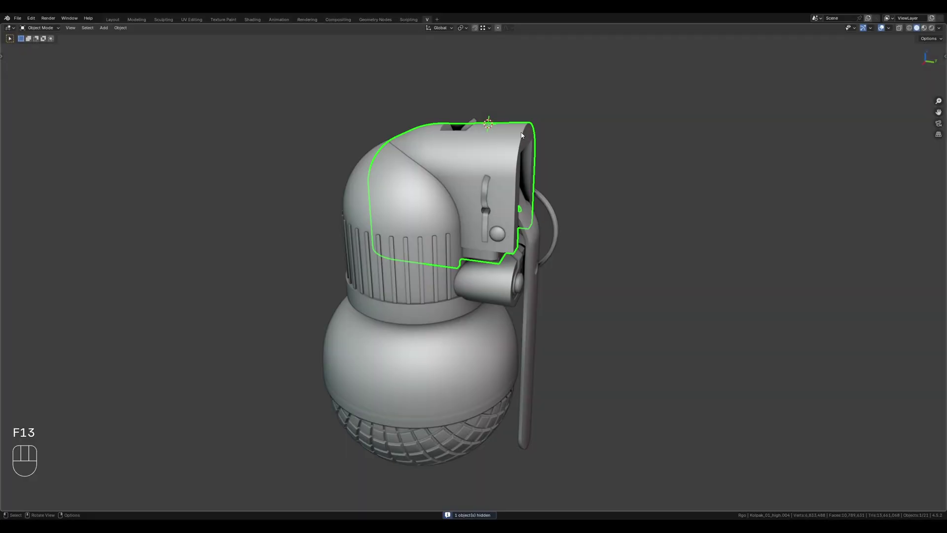
key(Tab)
- Bisect the cap model through the 3D cursor, removing its outer part and filling the hole
key(3)
middle_drag(539, 183, 771, 205)
key(shift+b)
click(771, 206)
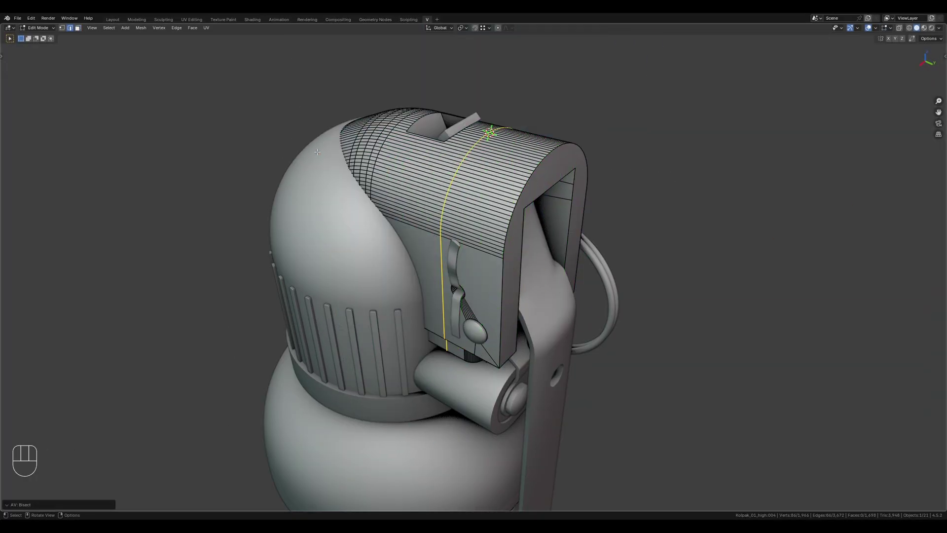
key(KP_5)
key(KP_3)
key(shift+b)
key(KP_2)
key(shift+z)
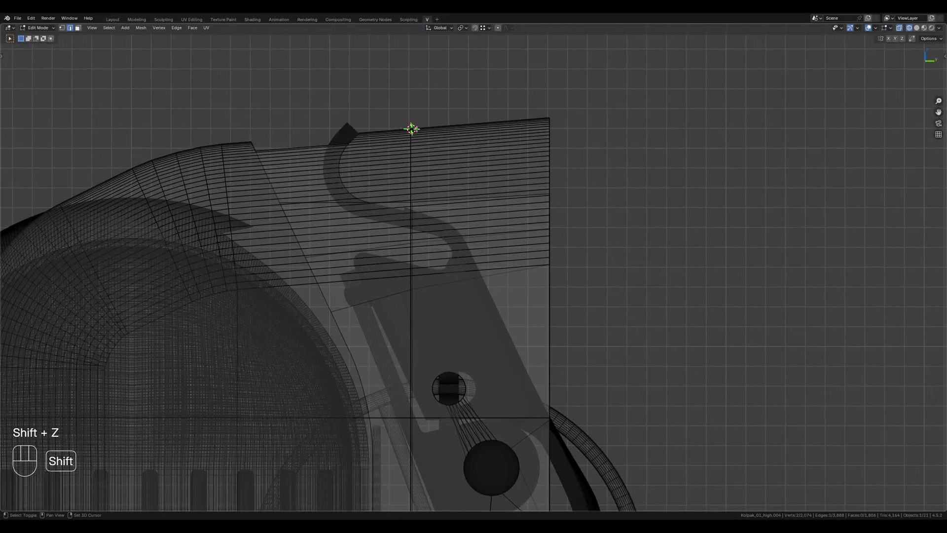
key(KP_1)
key(shift+z)
key(shift+b)
key(c)
click(638, 292)
- Cut a horizontal bisect loop around the trigger housing walls instead of a loop cut
key(3)
key(shift+b)
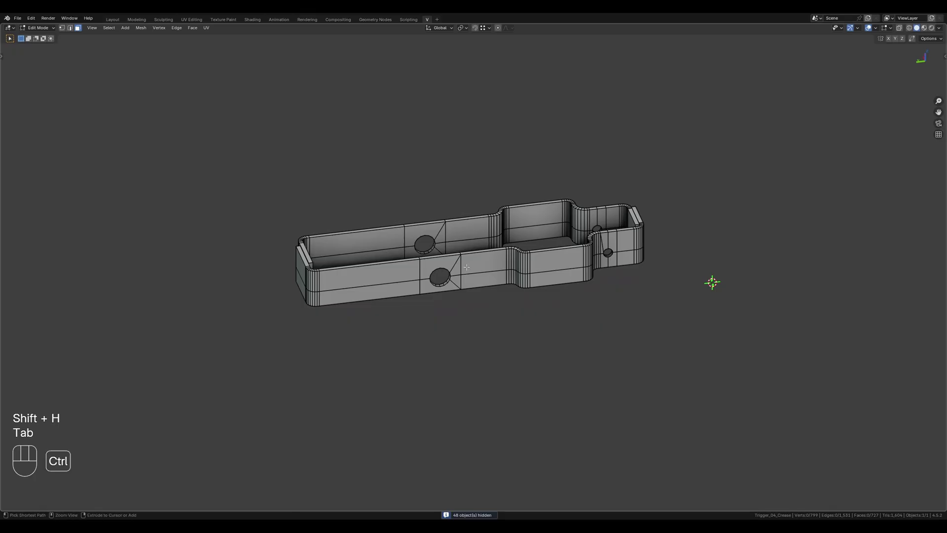
key(ctrl+r)
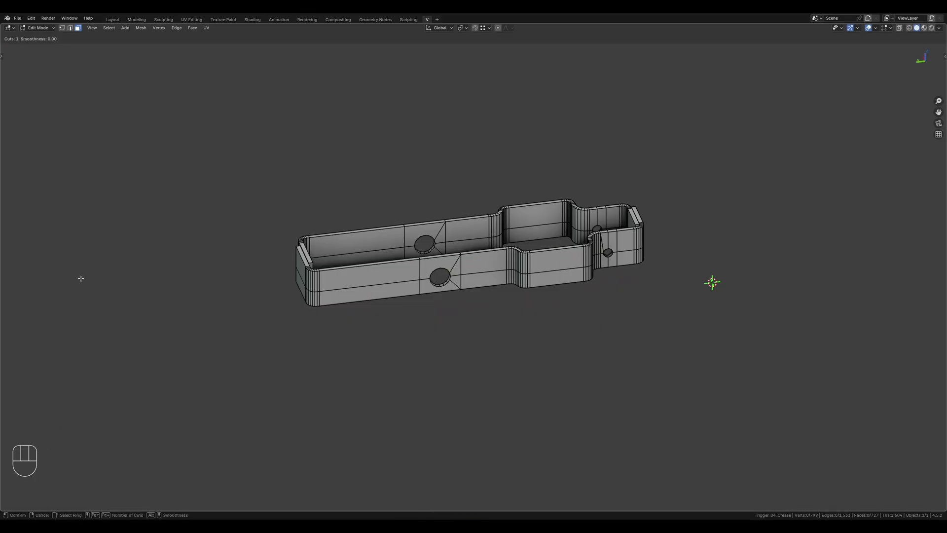
key(Escape)
key(shift+b)
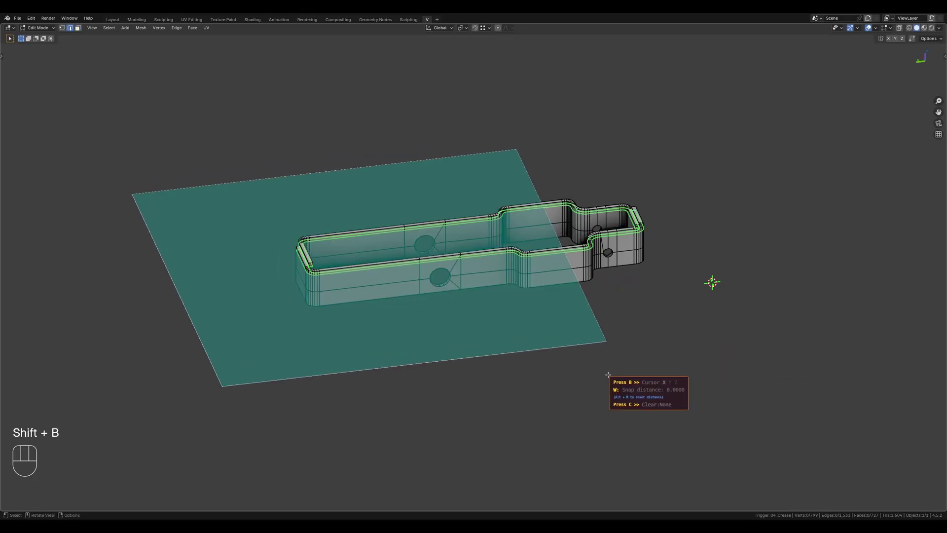
click(635, 359)
- Start bisect cuts aligned to the gun frame's rear and other faces, resetting plane rotation
key(shift+b)
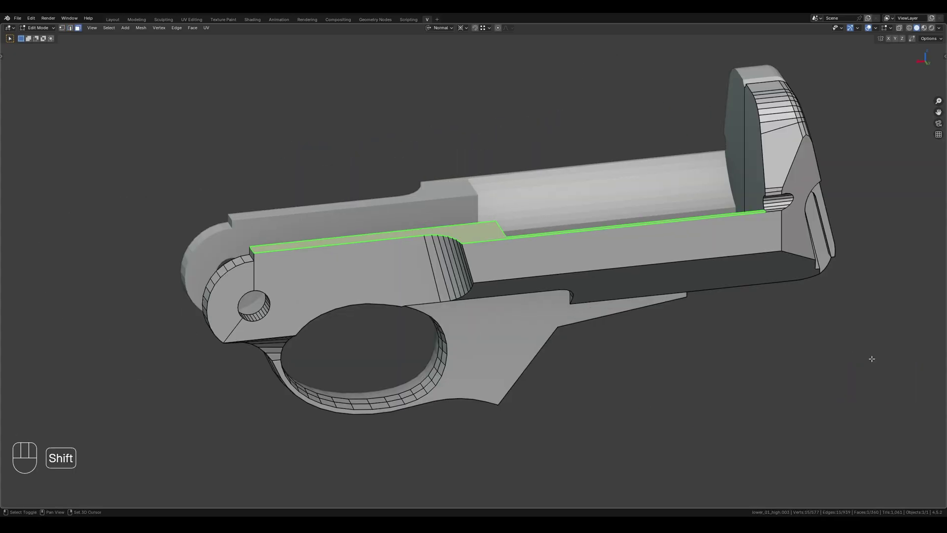
key(shift+b)
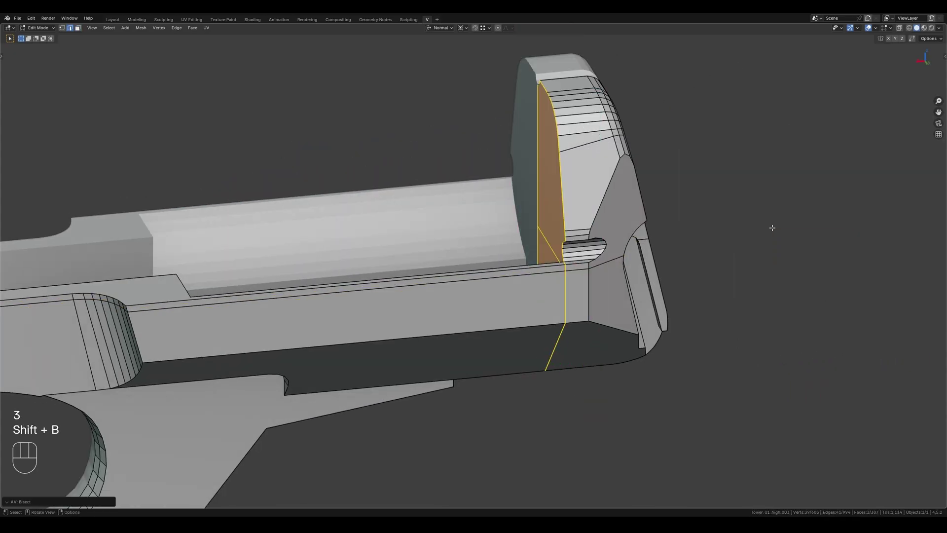
key(shift+b)
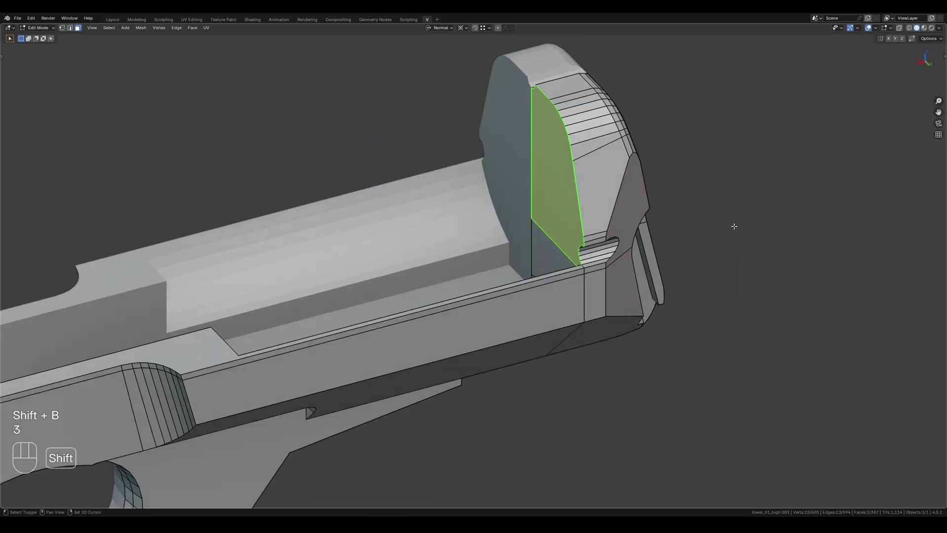
key(shift+b)
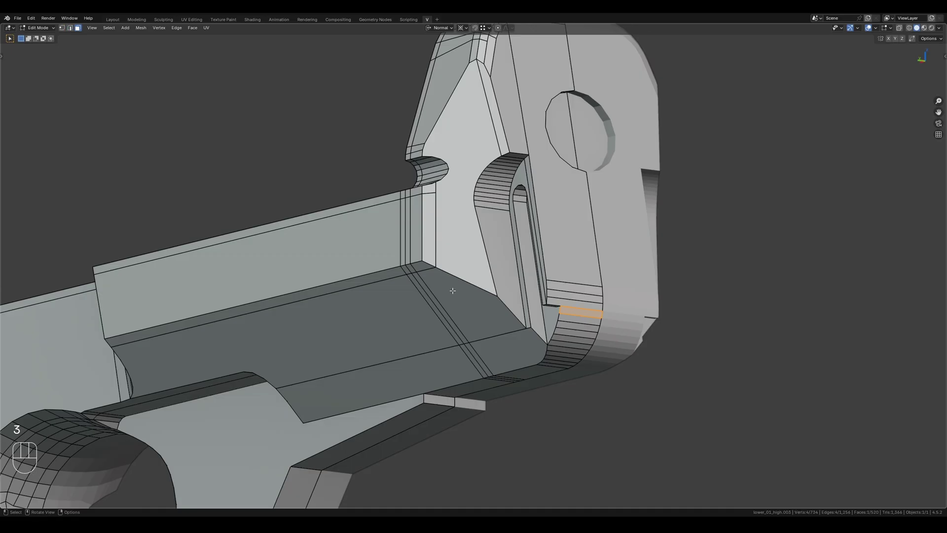
key(shift+b)
key(alt+r)
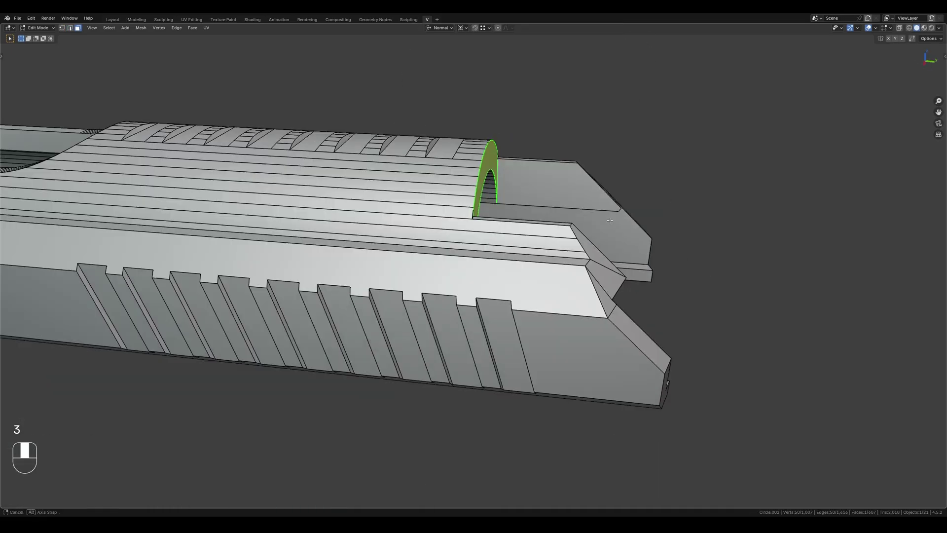
key(shift+b)
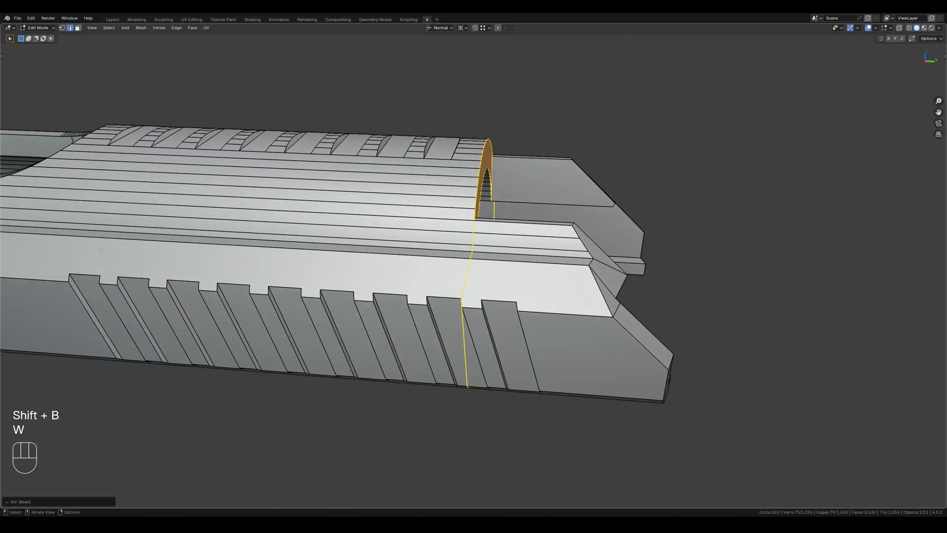